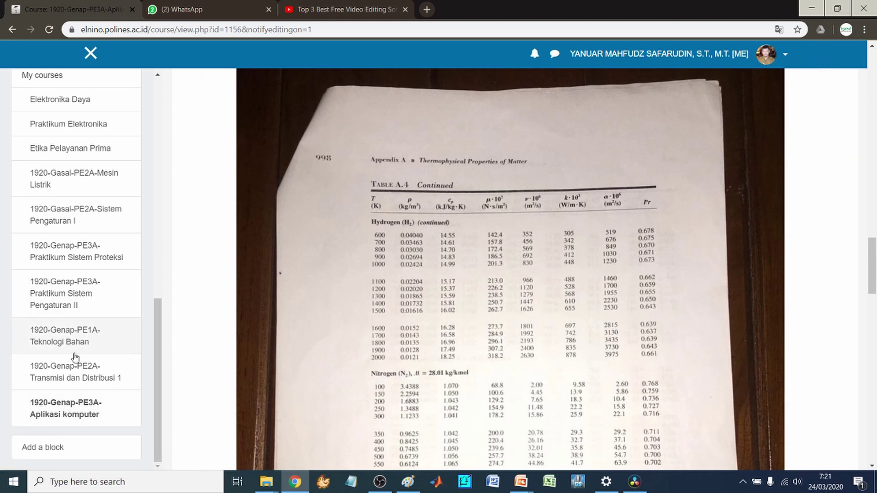
Step: Open the course 1920-Genap-PE1A-Teknologi Bahan
{"action": "scroll", "coordinate": [91, 279], "scroll_direction": "up", "scroll_amount": 2}
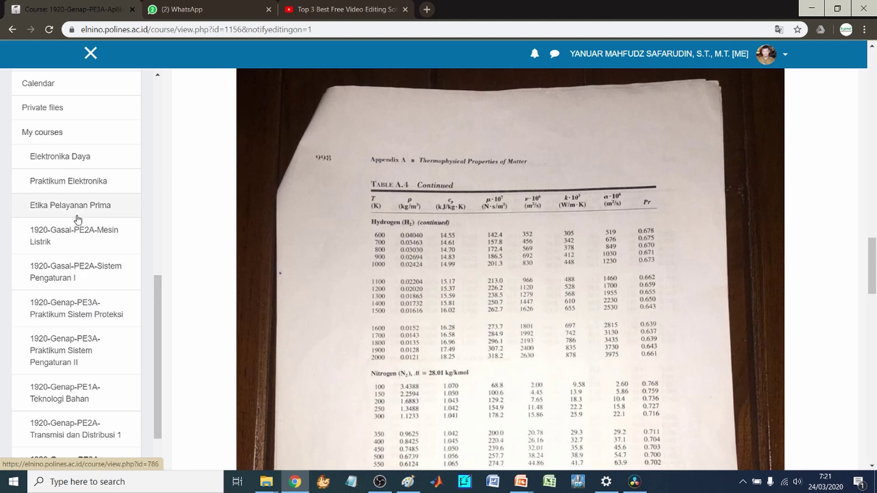
{"action": "scroll", "coordinate": [76, 292], "scroll_direction": "down", "scroll_amount": 2}
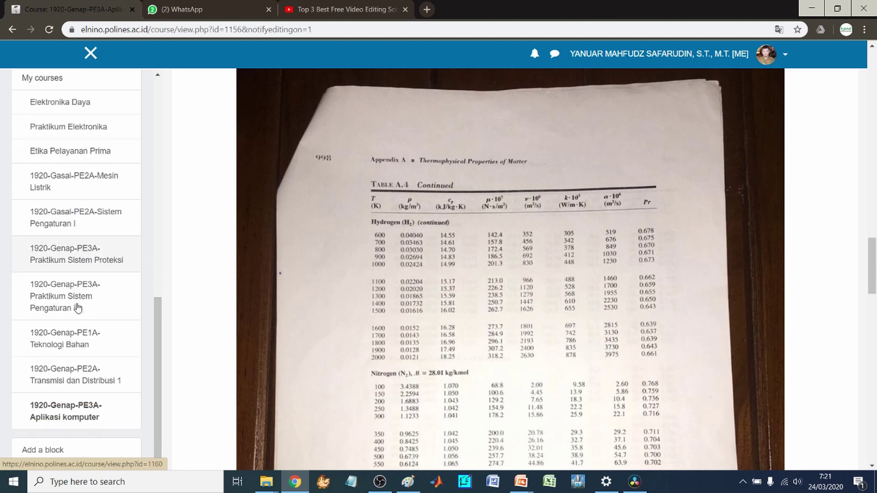
{"action": "left_click", "coordinate": [75, 342]}
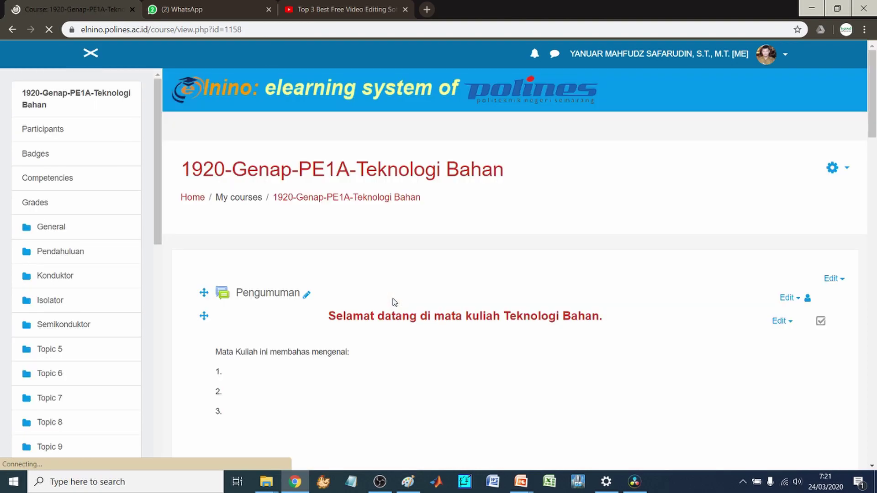
Step: Look through the Teknologi Bahan course page's topic sections and the available course administration options
{"action": "scroll", "coordinate": [480, 276], "scroll_direction": "down", "scroll_amount": 10}
{"action": "scroll", "coordinate": [482, 277], "scroll_direction": "down", "scroll_amount": 5}
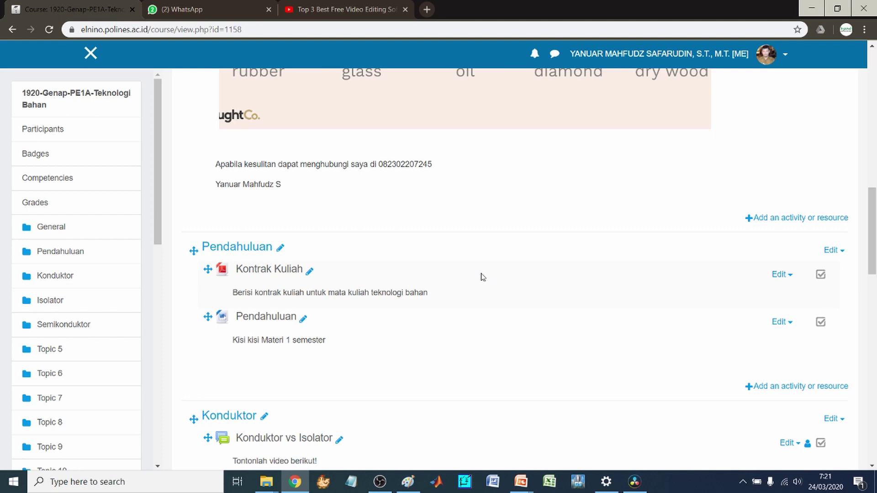
{"action": "scroll", "coordinate": [482, 277], "scroll_direction": "down", "scroll_amount": 10}
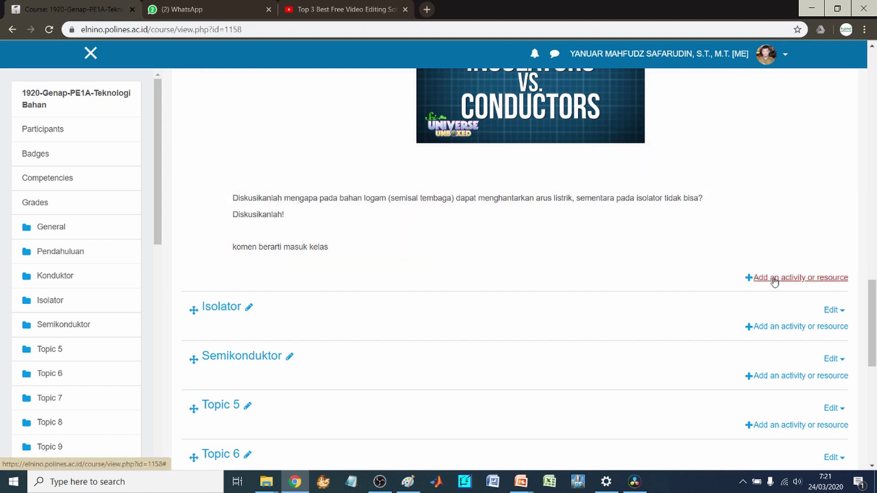
{"action": "scroll", "coordinate": [662, 290], "scroll_direction": "up", "scroll_amount": 20}
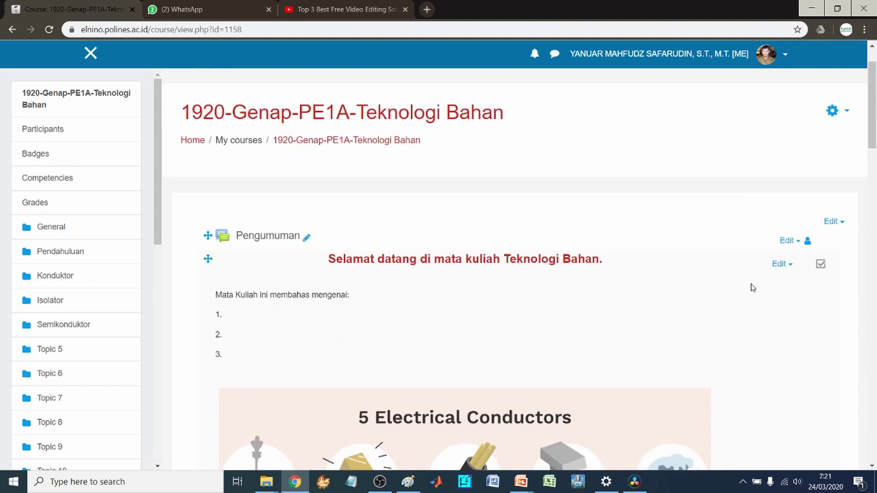
{"action": "left_click", "coordinate": [832, 112]}
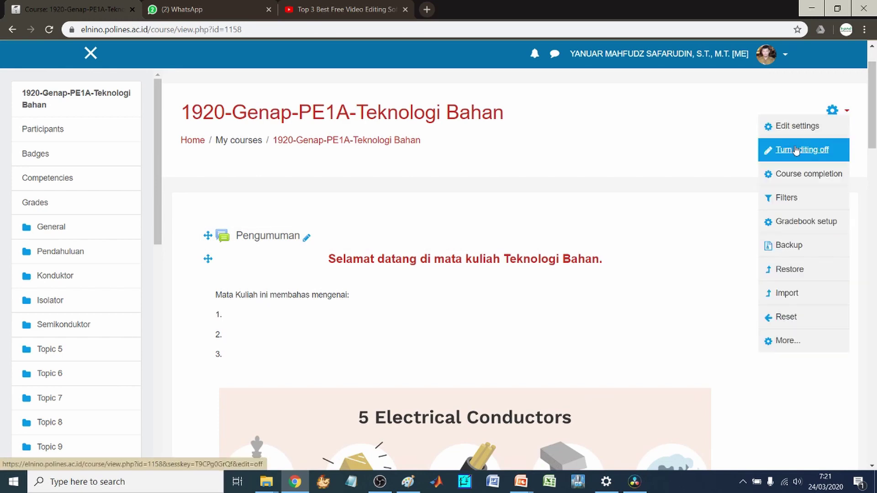
{"action": "left_click", "coordinate": [638, 164]}
{"action": "scroll", "coordinate": [635, 164], "scroll_direction": "down", "scroll_amount": 4}
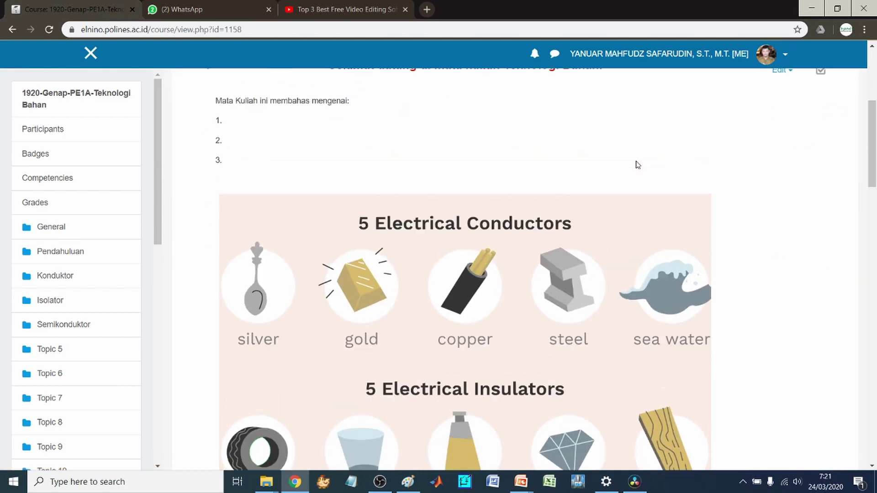
{"action": "scroll", "coordinate": [473, 258], "scroll_direction": "up", "scroll_amount": 4}
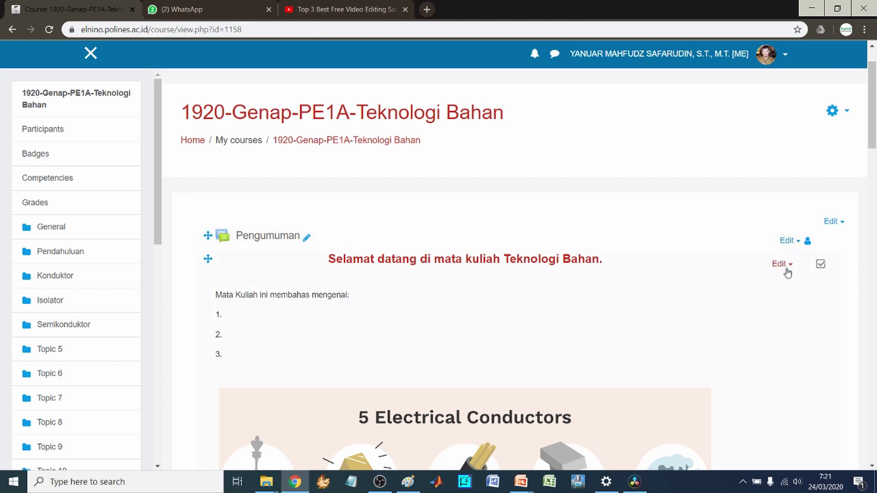
Step: Turn editing off for the Teknologi Bahan course to view its normal page, and turn it back on
{"action": "left_click", "coordinate": [838, 112]}
{"action": "left_click", "coordinate": [824, 147]}
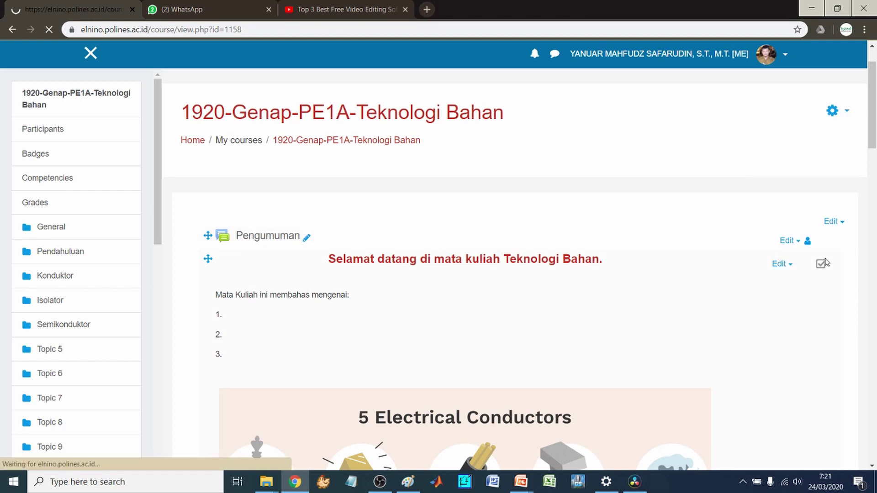
{"action": "scroll", "coordinate": [775, 276], "scroll_direction": "down", "scroll_amount": 2}
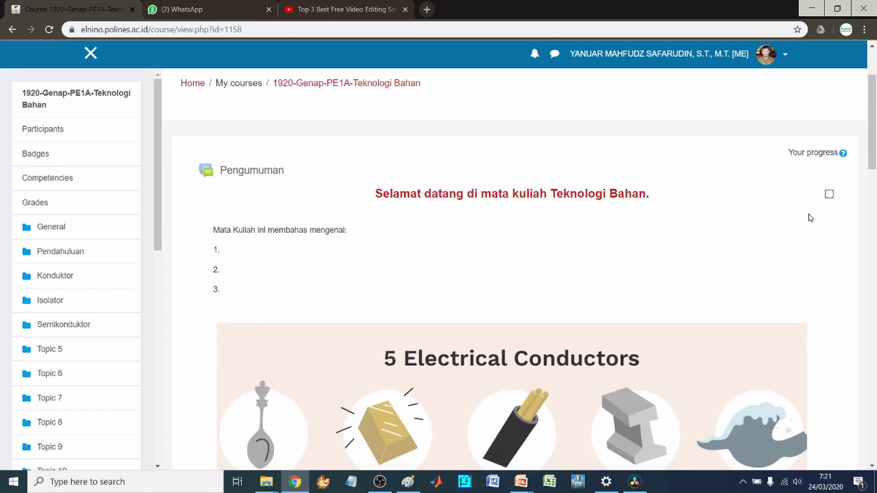
{"action": "scroll", "coordinate": [653, 293], "scroll_direction": "up", "scroll_amount": 2}
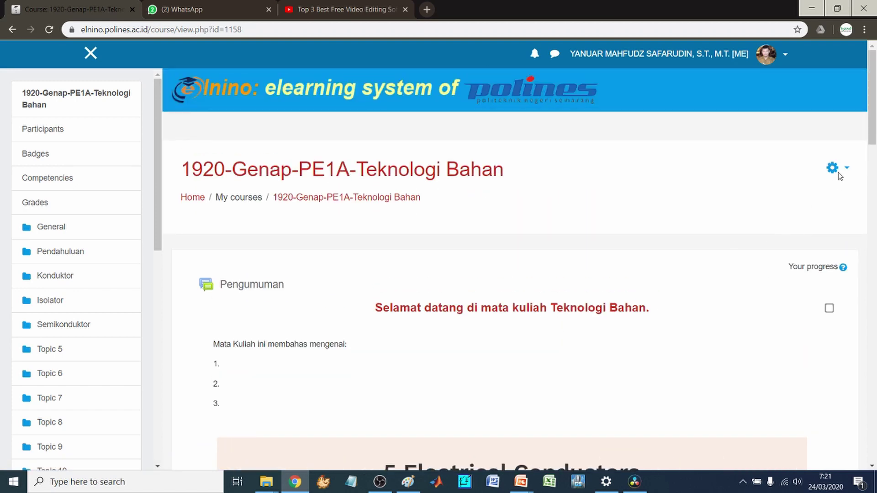
{"action": "left_click", "coordinate": [833, 168]}
{"action": "left_click", "coordinate": [797, 207]}
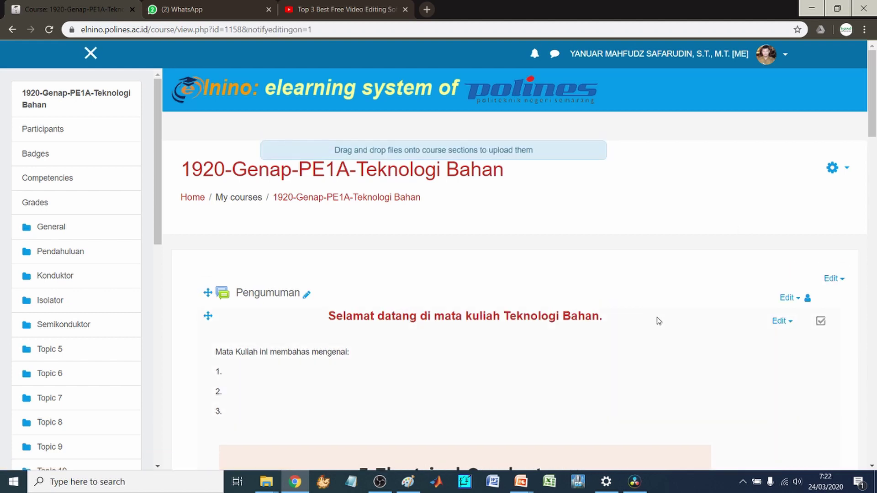
Step: Add a new Quiz activity to the Konduktor section of the course
{"action": "scroll", "coordinate": [658, 321], "scroll_direction": "down", "scroll_amount": 20}
{"action": "scroll", "coordinate": [657, 321], "scroll_direction": "up", "scroll_amount": 5}
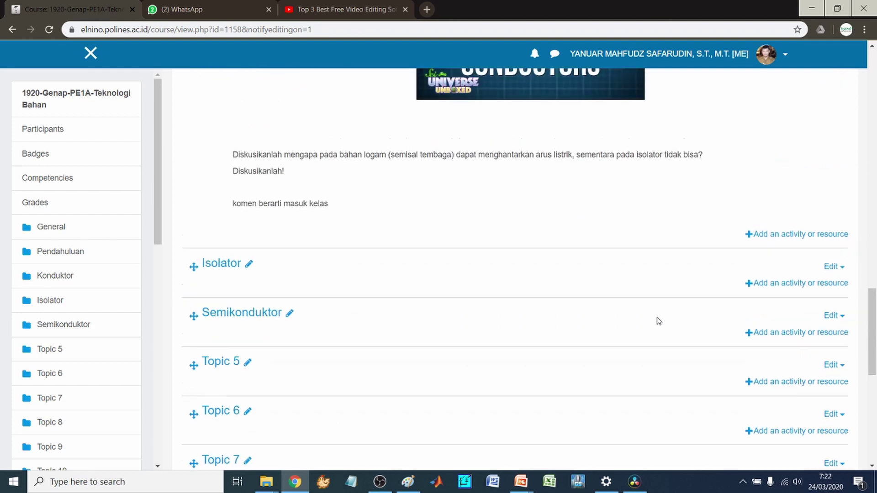
{"action": "scroll", "coordinate": [658, 321], "scroll_direction": "up", "scroll_amount": 1}
{"action": "left_click", "coordinate": [757, 277]}
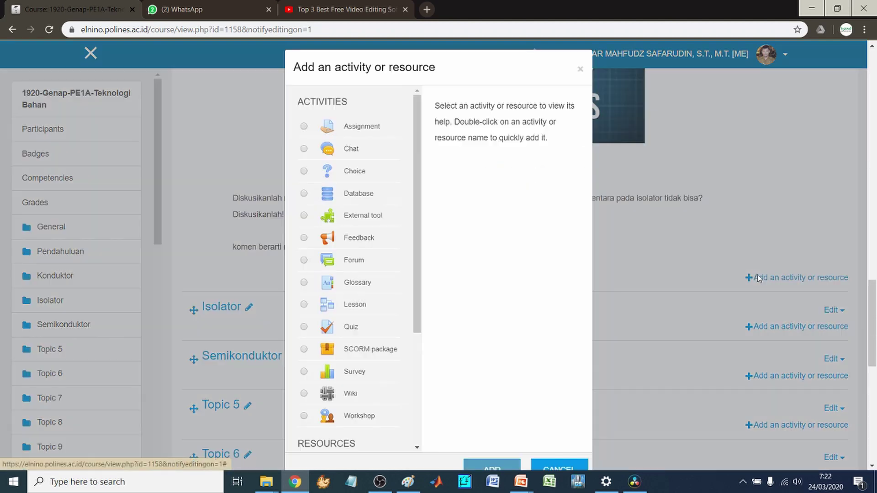
{"action": "scroll", "coordinate": [347, 264], "scroll_direction": "down", "scroll_amount": 2}
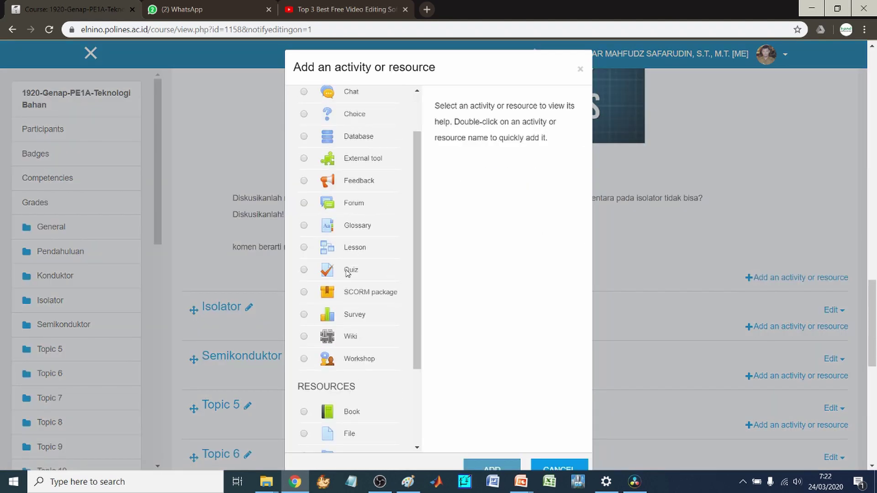
{"action": "left_click", "coordinate": [348, 271]}
{"action": "scroll", "coordinate": [511, 256], "scroll_direction": "down", "scroll_amount": 1}
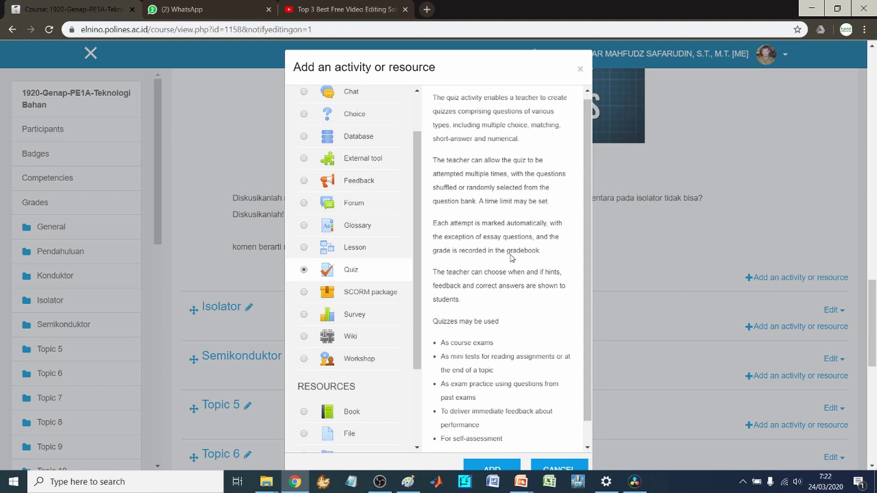
{"action": "left_click", "coordinate": [488, 468]}
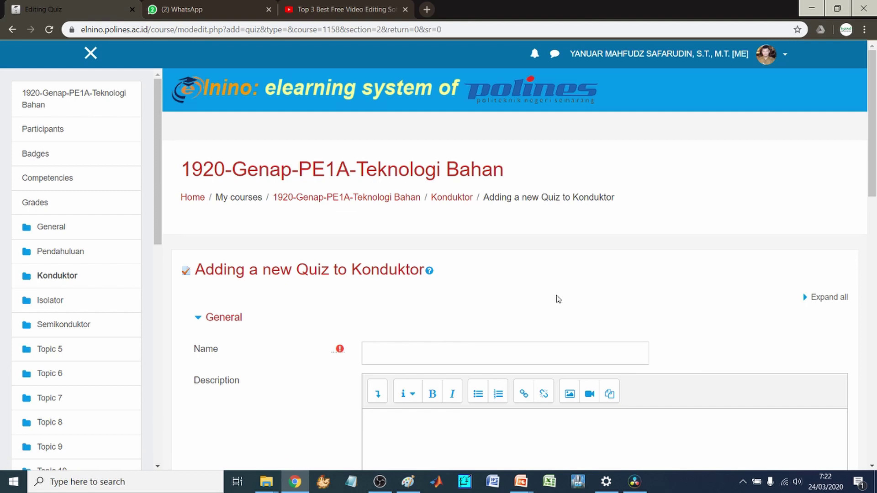
Step: Name the new quiz "Quiz 1"
{"action": "scroll", "coordinate": [557, 299], "scroll_direction": "down", "scroll_amount": 2}
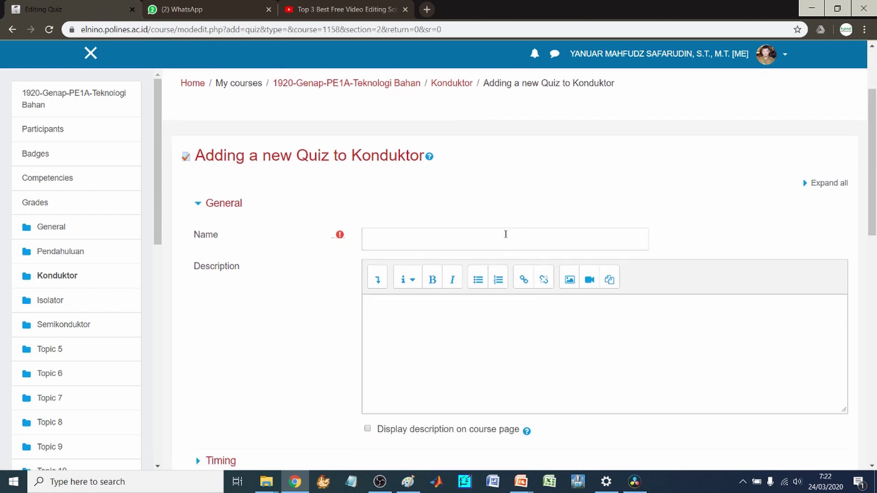
{"action": "left_click", "coordinate": [505, 234]}
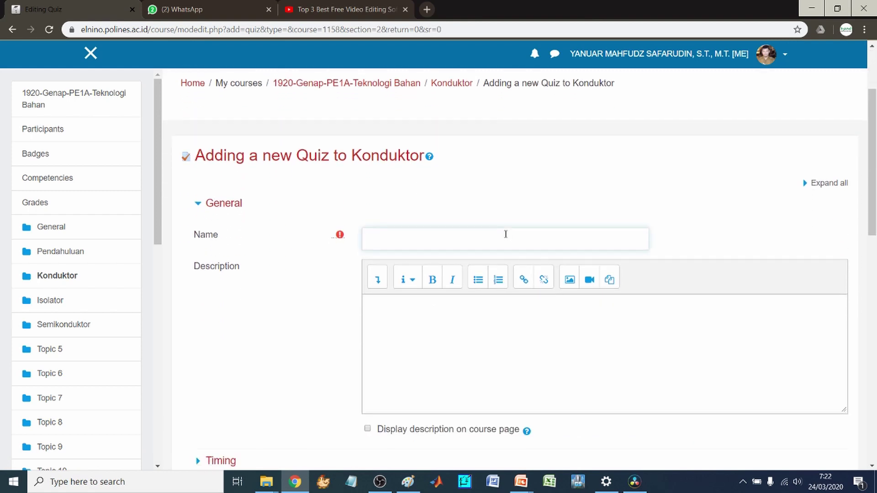
{"action": "type", "text": "Quiz 1"}
Step: Begin the quiz description with the lines "sifatnya open book & web." and "waktu 20 menit."
{"action": "left_click", "coordinate": [488, 376]}
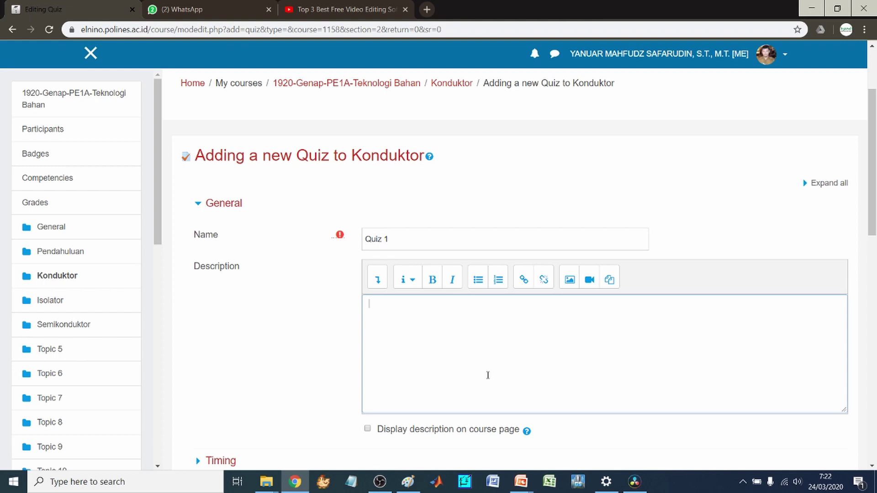
{"action": "type", "text": "sifatnya open book & web."}
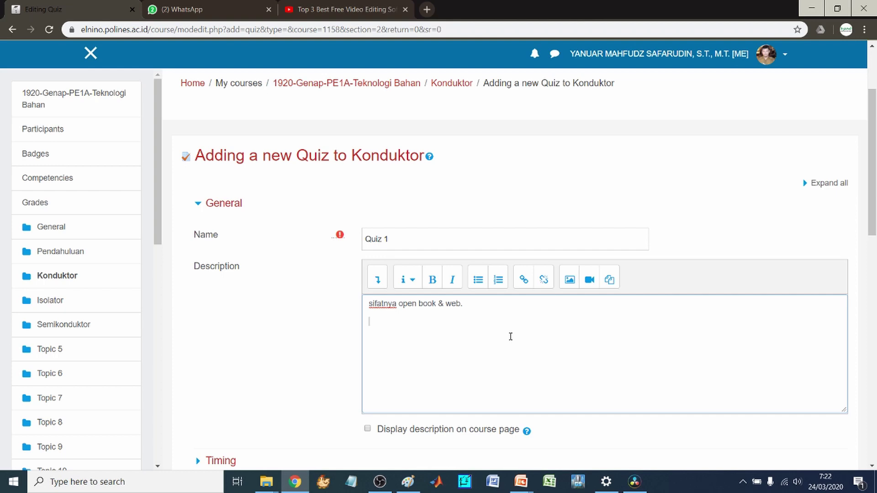
{"action": "type", "text": "waktu "}
{"action": "type", "text": "20 menit"}
{"action": "type", "text": "."}
Step: Add description lines "soal ada 20 pilihan ganda." and "benar bernilai 1, salah bernilai 0", and have the description displayed on the course page
{"action": "type", "text": "soal ada "}
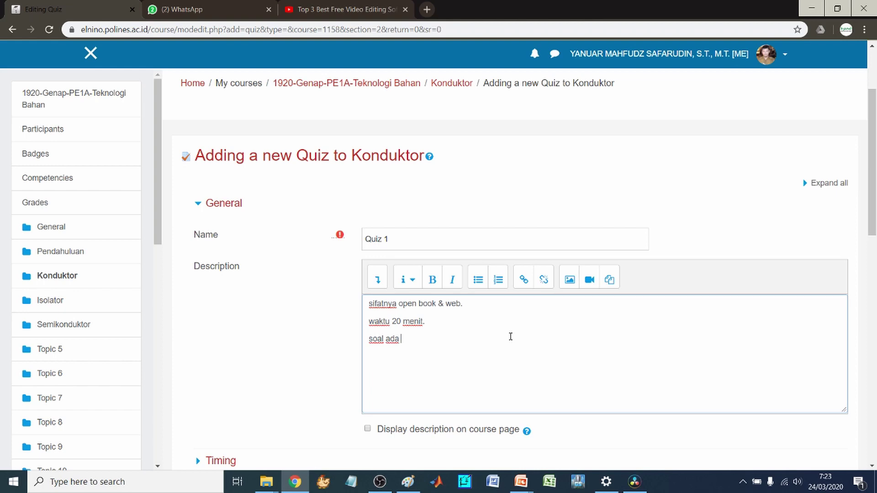
{"action": "type", "text": "20 pilihan ganda"}
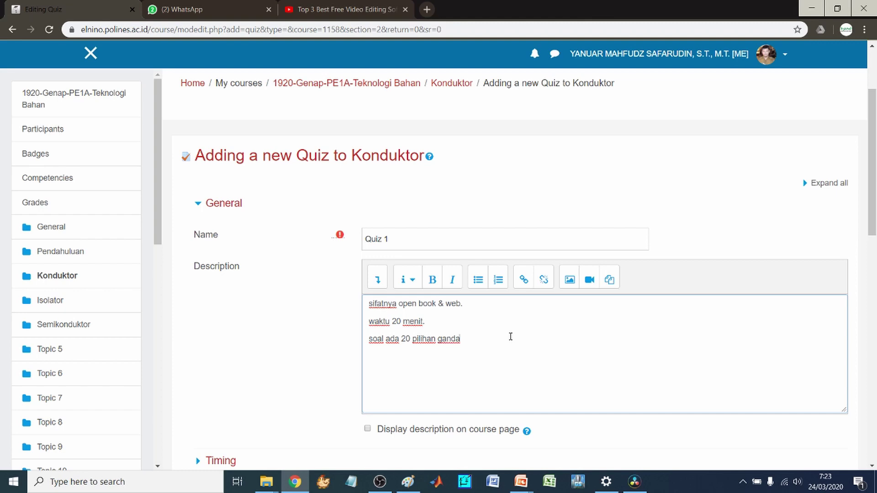
{"action": "type", "text": "."}
{"action": "key", "text": "Return"}
{"action": "type", "text": "benar bernilai 1, salah ber"}
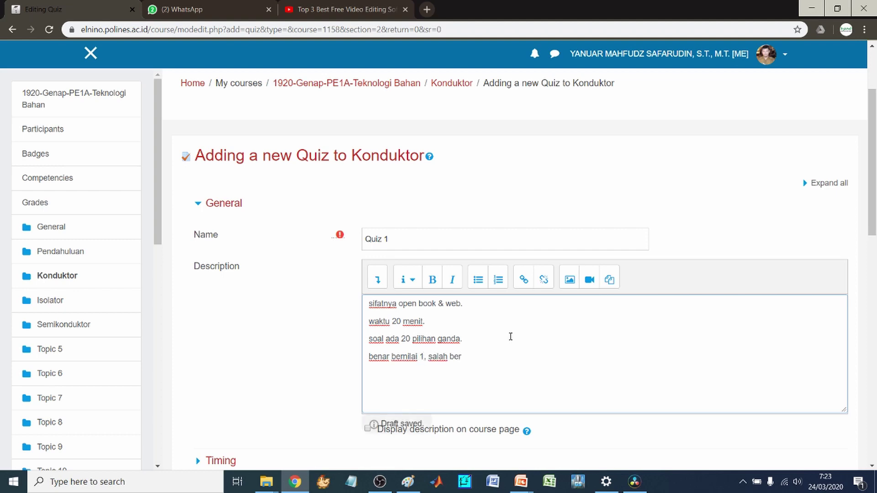
{"action": "type", "text": "nilai 0"}
{"action": "scroll", "coordinate": [388, 347], "scroll_direction": "down", "scroll_amount": 1}
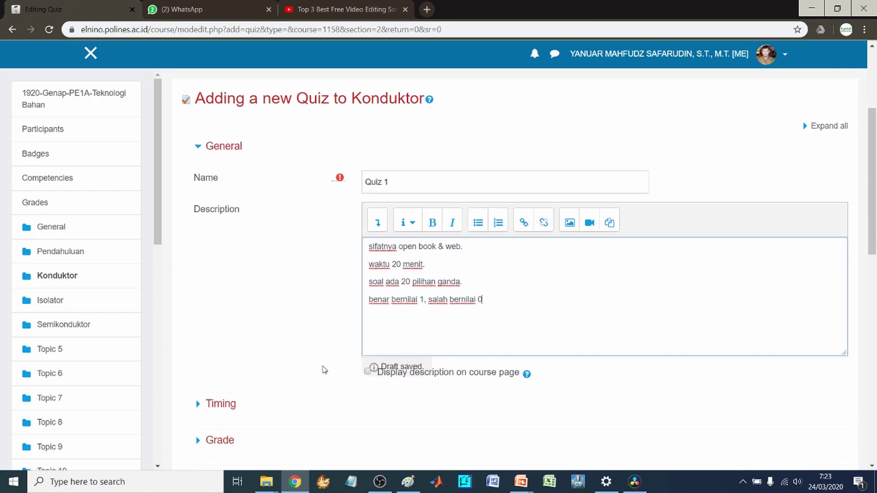
{"action": "left_click", "coordinate": [368, 373]}
Step: Enable the quiz's opening time in the timing settings and set it to 13:00
{"action": "scroll", "coordinate": [257, 349], "scroll_direction": "down", "scroll_amount": 3}
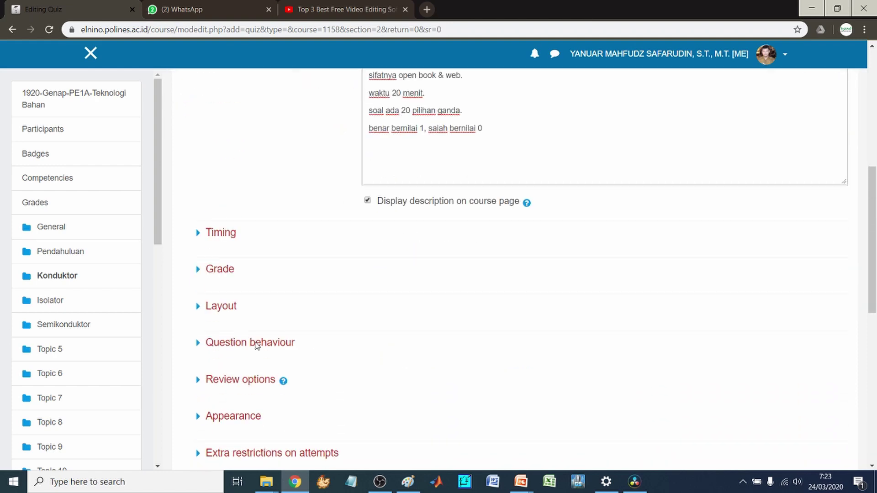
{"action": "left_click", "coordinate": [198, 238]}
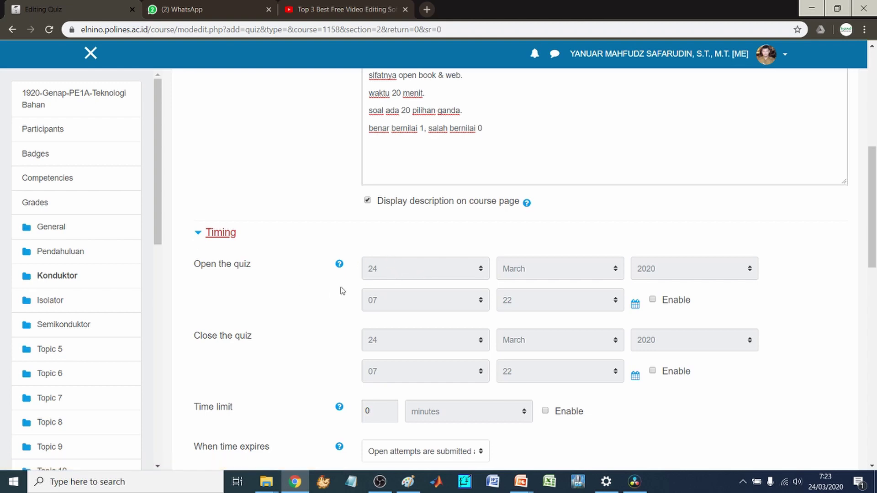
{"action": "left_click", "coordinate": [652, 299]}
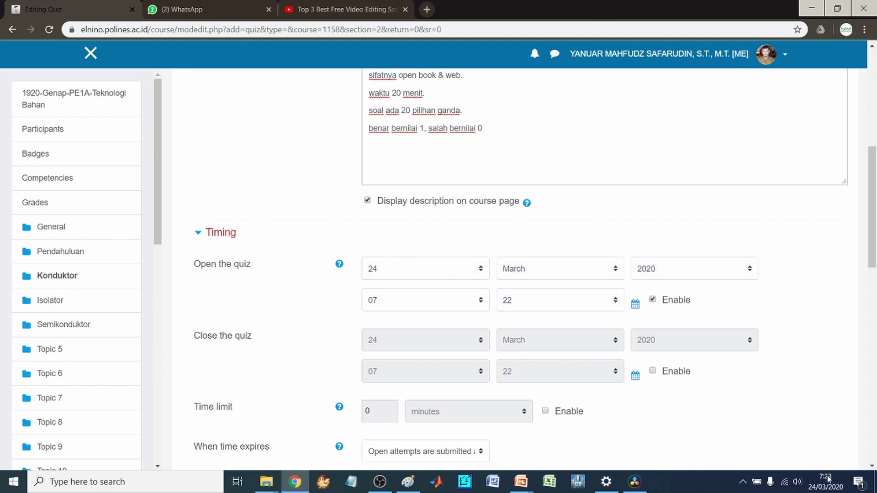
{"action": "left_click", "coordinate": [420, 300]}
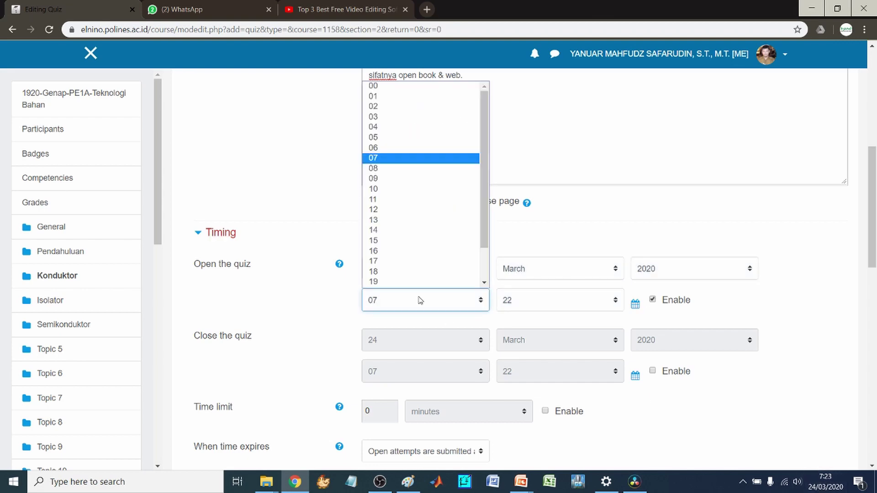
{"action": "left_click", "coordinate": [372, 220]}
{"action": "left_click", "coordinate": [550, 305]}
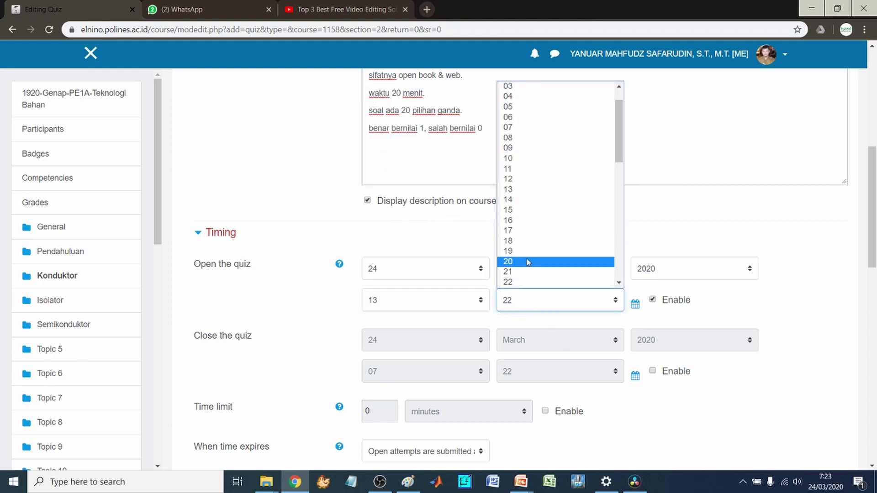
{"action": "scroll", "coordinate": [528, 261], "scroll_direction": "down", "scroll_amount": 8}
{"action": "scroll", "coordinate": [528, 262], "scroll_direction": "up", "scroll_amount": 8}
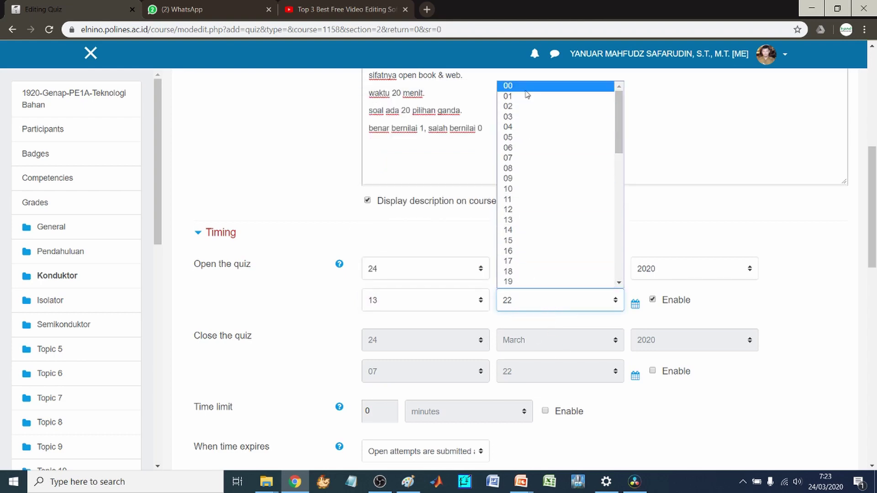
{"action": "left_click", "coordinate": [548, 86]}
{"action": "left_click", "coordinate": [254, 316]}
Step: Enable the quiz's closing time in the timing settings and set it to 15:00
{"action": "scroll", "coordinate": [254, 314], "scroll_direction": "down", "scroll_amount": 1}
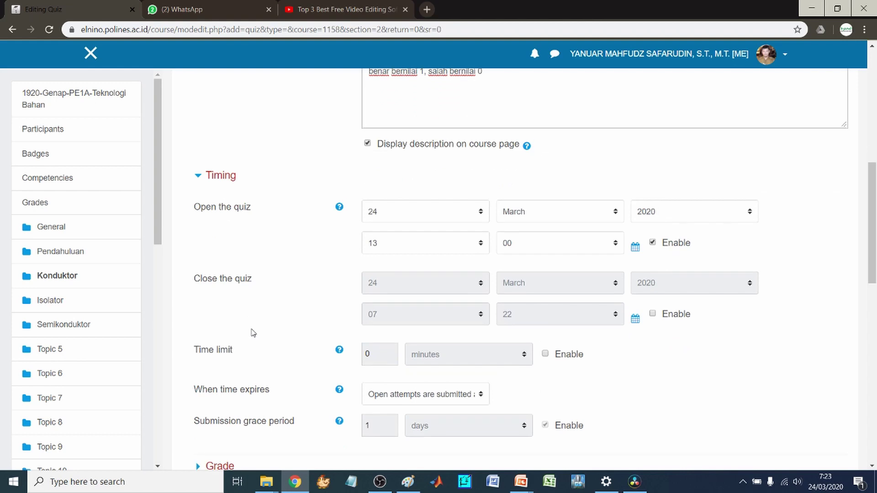
{"action": "left_click", "coordinate": [653, 315]}
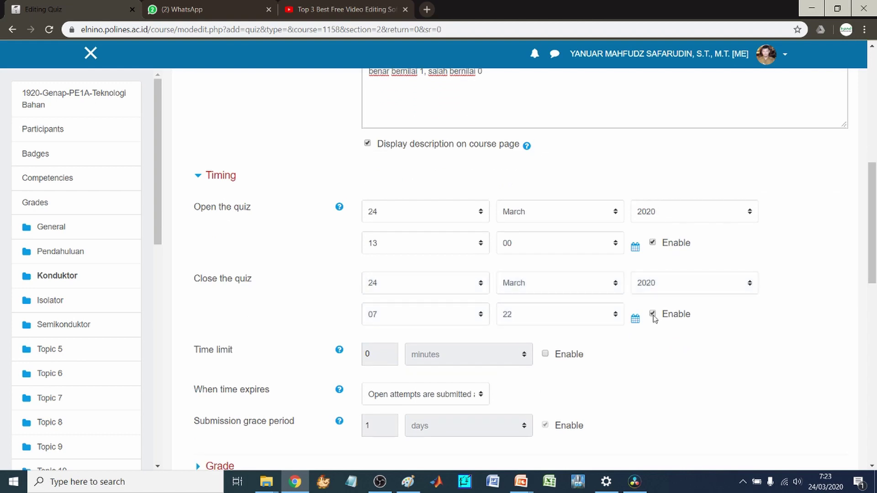
{"action": "left_click", "coordinate": [538, 317]}
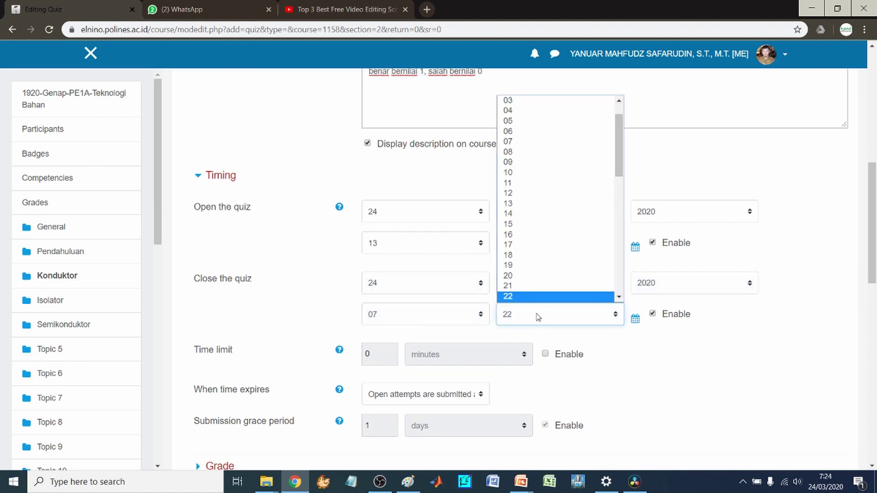
{"action": "scroll", "coordinate": [534, 311], "scroll_direction": "down", "scroll_amount": 7}
{"action": "scroll", "coordinate": [527, 300], "scroll_direction": "up", "scroll_amount": 6}
{"action": "left_click", "coordinate": [538, 256]}
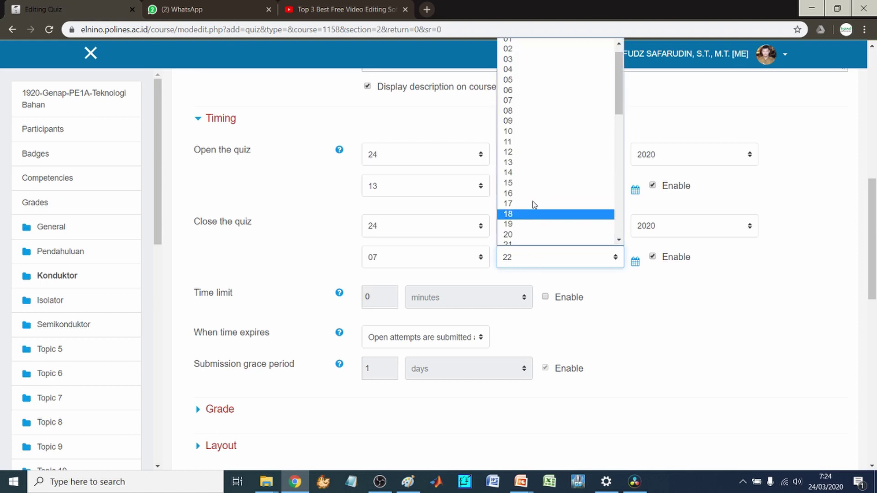
{"action": "scroll", "coordinate": [544, 91], "scroll_direction": "up", "scroll_amount": 1}
{"action": "left_click", "coordinate": [553, 43]}
{"action": "left_click", "coordinate": [421, 255]}
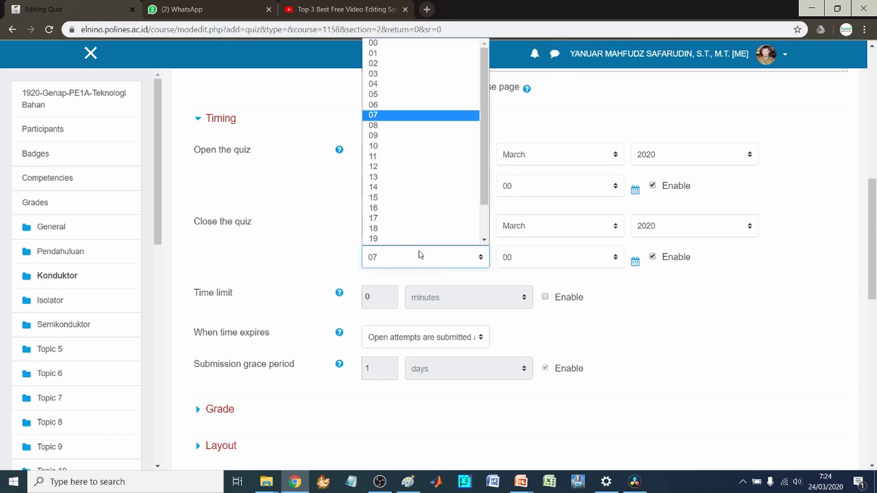
{"action": "scroll", "coordinate": [402, 183], "scroll_direction": "down", "scroll_amount": 1}
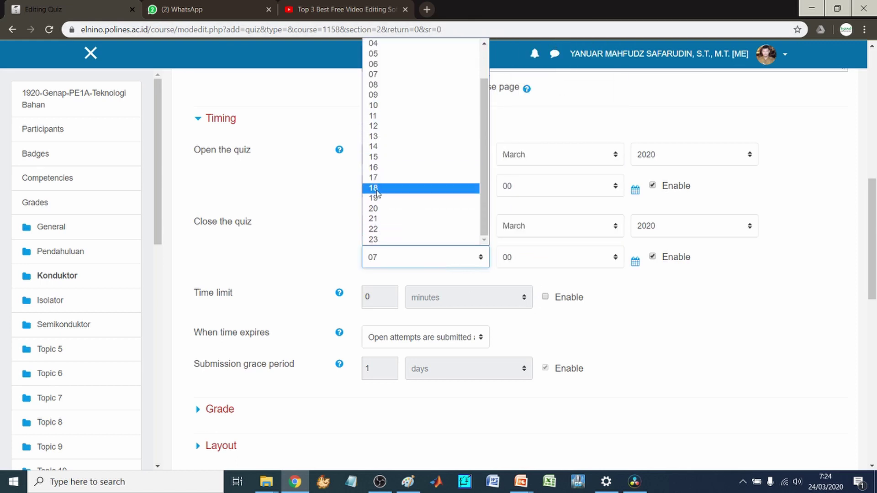
{"action": "left_click", "coordinate": [388, 158]}
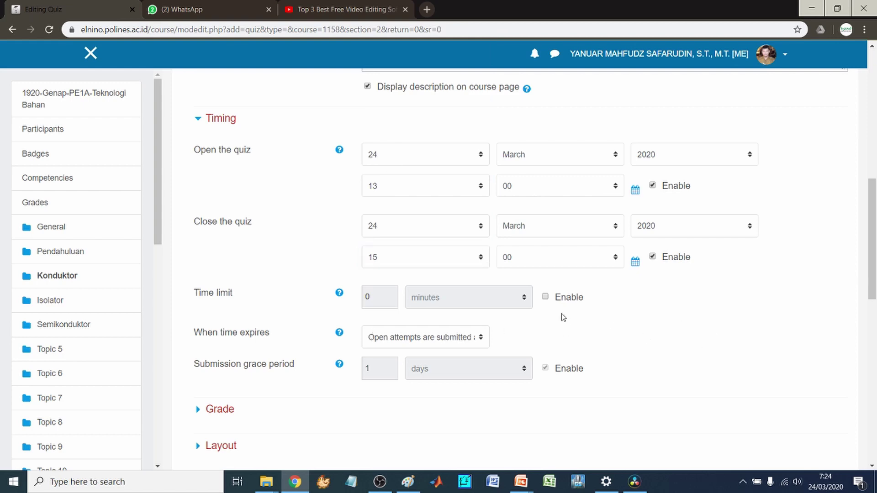
Step: Enable the quiz's time limit and set it to 20 minutes
{"action": "left_click", "coordinate": [545, 297]}
{"action": "scroll", "coordinate": [540, 332], "scroll_direction": "up", "scroll_amount": 7}
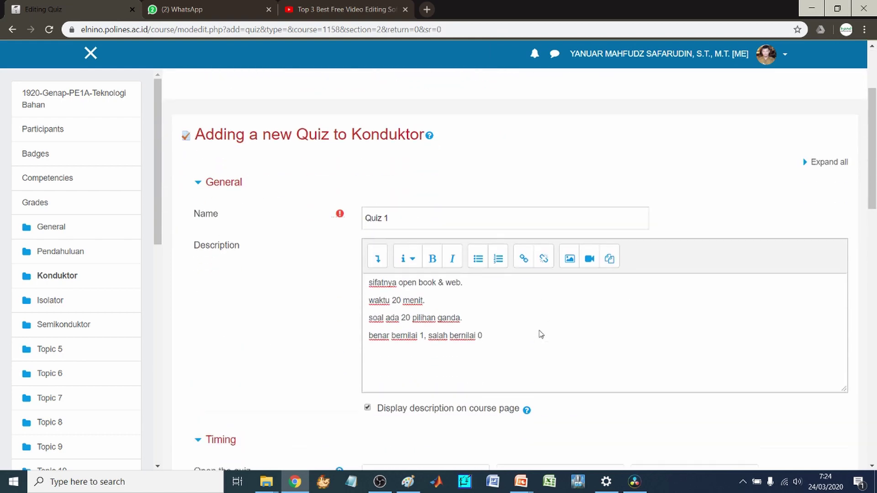
{"action": "scroll", "coordinate": [540, 335], "scroll_direction": "down", "scroll_amount": 1}
{"action": "scroll", "coordinate": [454, 319], "scroll_direction": "down", "scroll_amount": 12}
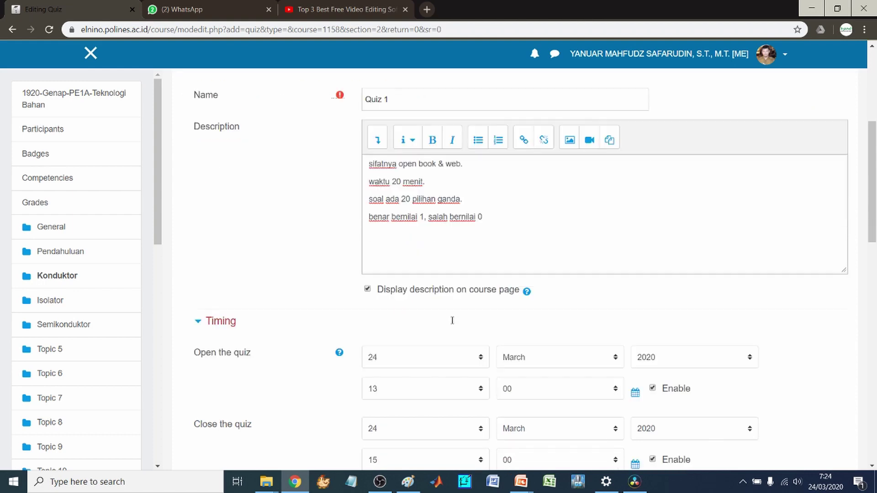
{"action": "scroll", "coordinate": [452, 320], "scroll_direction": "up", "scroll_amount": 4}
{"action": "scroll", "coordinate": [451, 319], "scroll_direction": "up", "scroll_amount": 1}
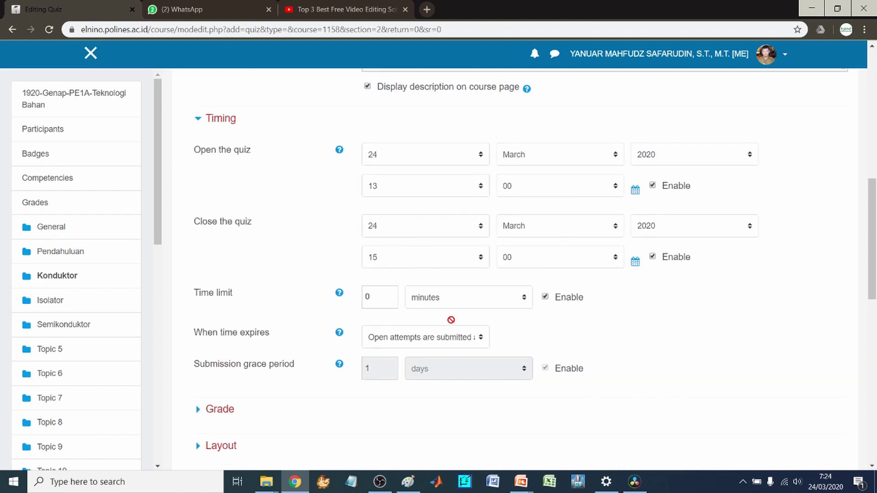
{"action": "left_click_drag", "start_coordinate": [384, 299], "coordinate": [343, 303]}
{"action": "type", "text": "20"}
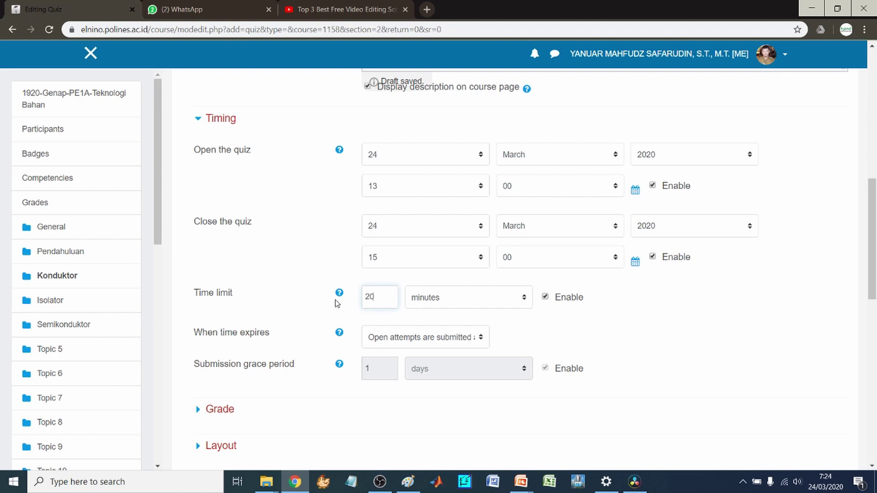
{"action": "left_click", "coordinate": [324, 261]}
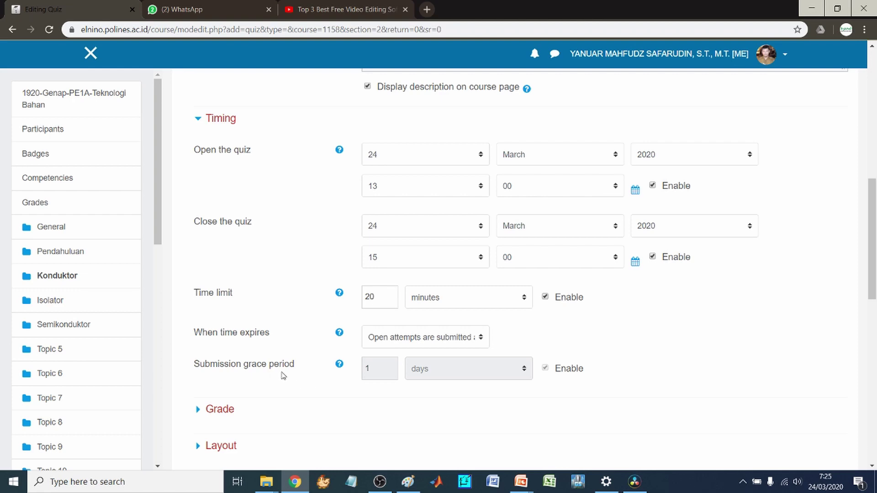
Step: Change the quiz's closing time to 13:50
{"action": "scroll", "coordinate": [240, 397], "scroll_direction": "down", "scroll_amount": 2}
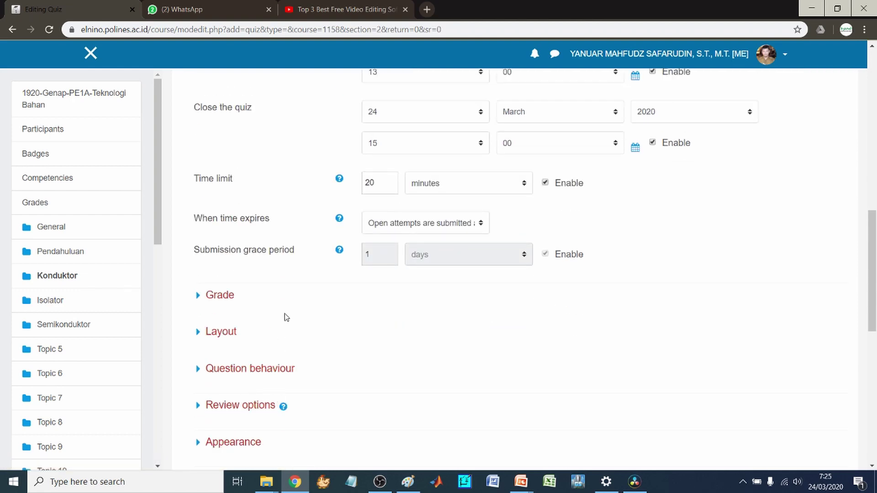
{"action": "scroll", "coordinate": [286, 318], "scroll_direction": "up", "scroll_amount": 1}
{"action": "scroll", "coordinate": [287, 317], "scroll_direction": "up", "scroll_amount": 1}
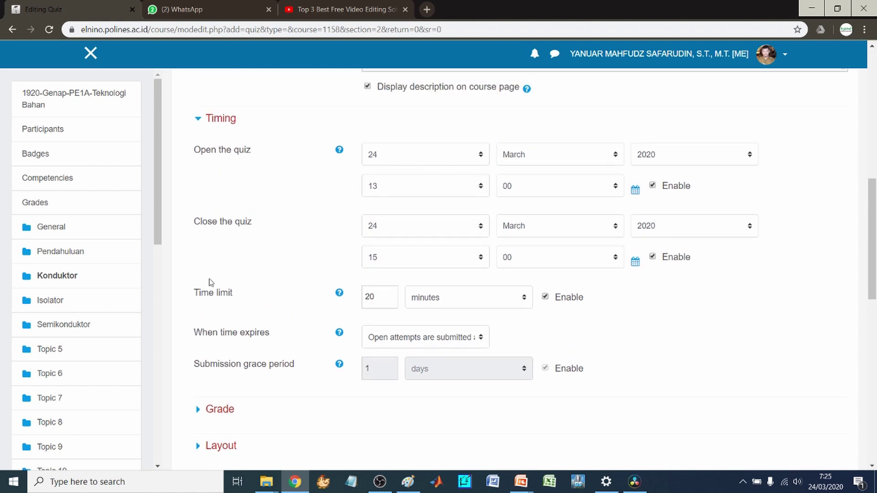
{"action": "left_click", "coordinate": [411, 261]}
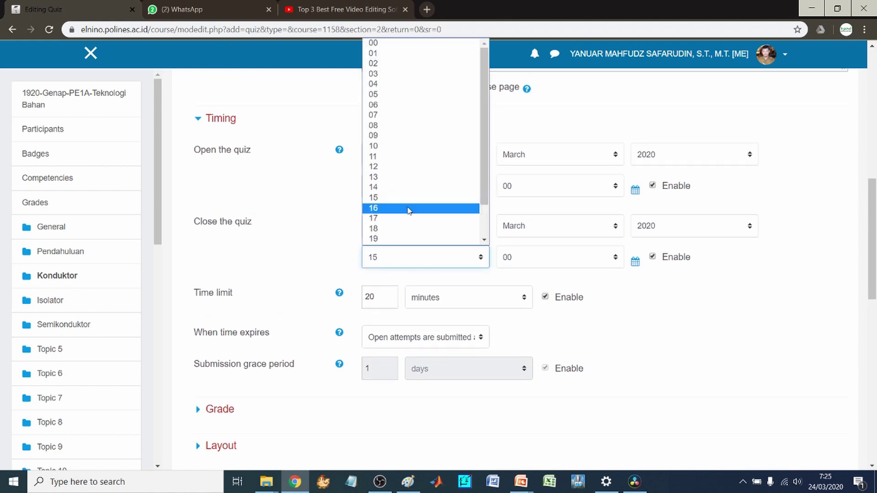
{"action": "left_click", "coordinate": [383, 177]}
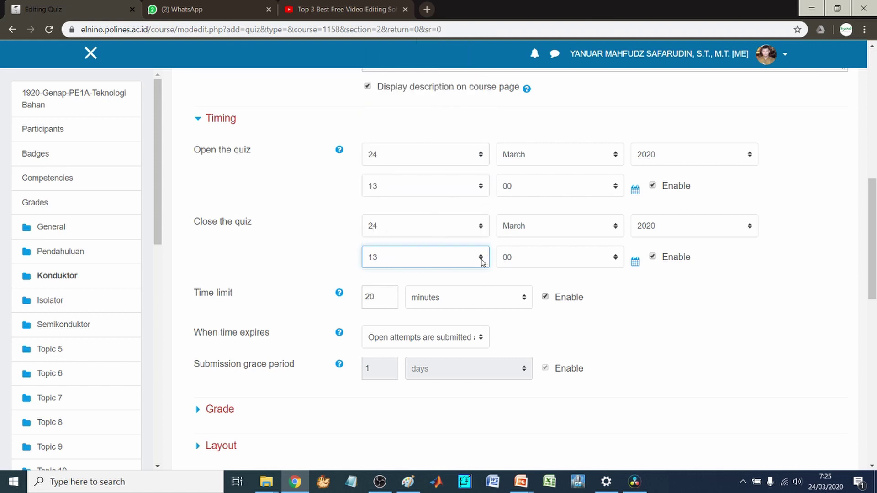
{"action": "left_click", "coordinate": [548, 258]}
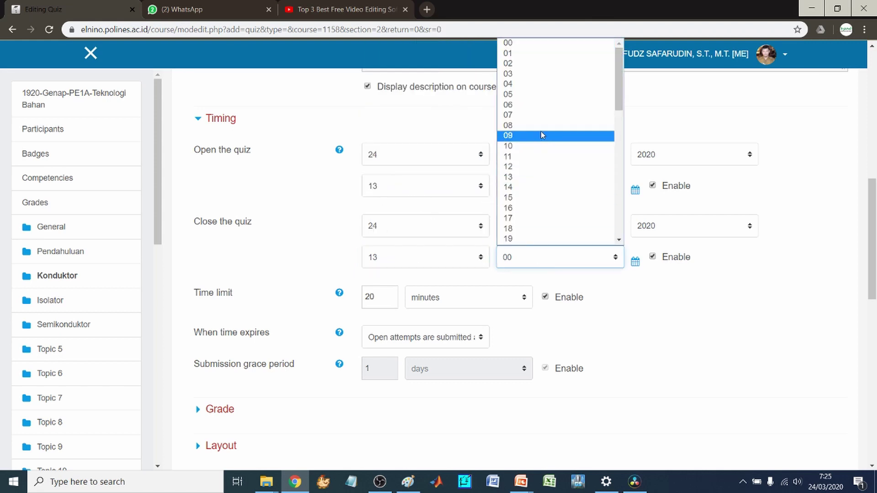
{"action": "scroll", "coordinate": [528, 191], "scroll_direction": "down", "scroll_amount": 7}
{"action": "scroll", "coordinate": [529, 192], "scroll_direction": "down", "scroll_amount": 2}
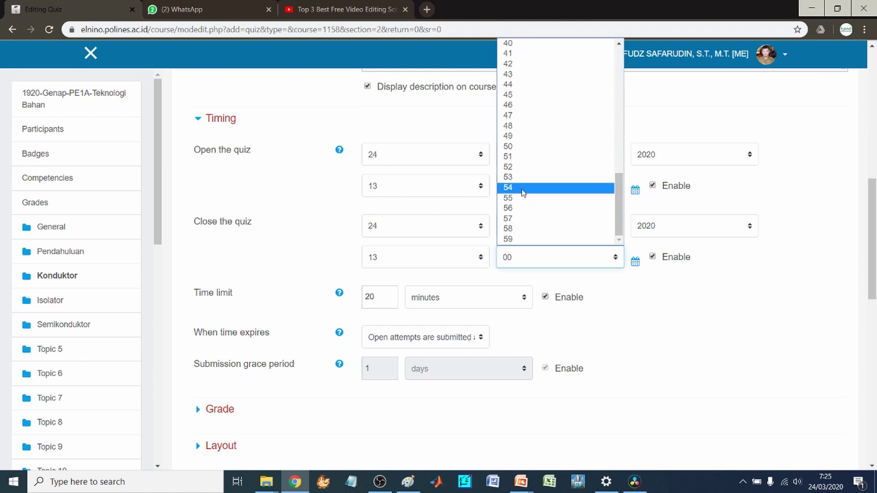
{"action": "left_click", "coordinate": [521, 144]}
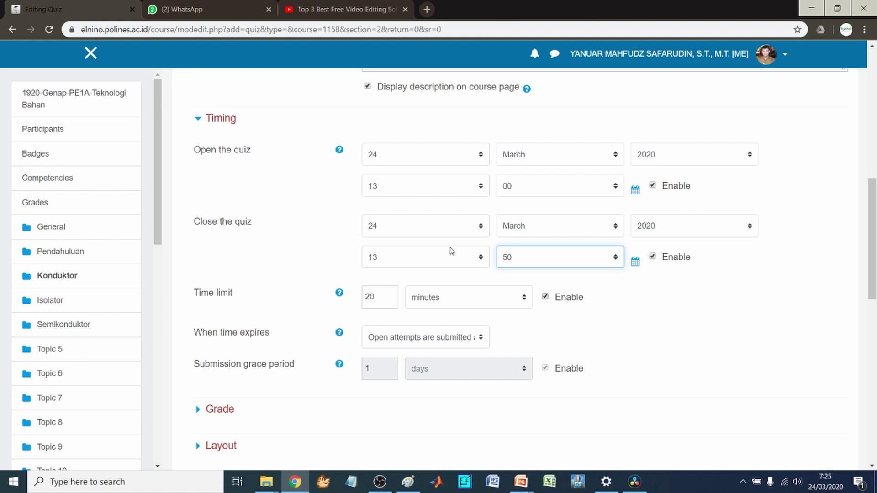
Step: In the grade settings, try 1 allowed attempt and finally set the attempts allowed to 2
{"action": "scroll", "coordinate": [283, 315], "scroll_direction": "down", "scroll_amount": 2}
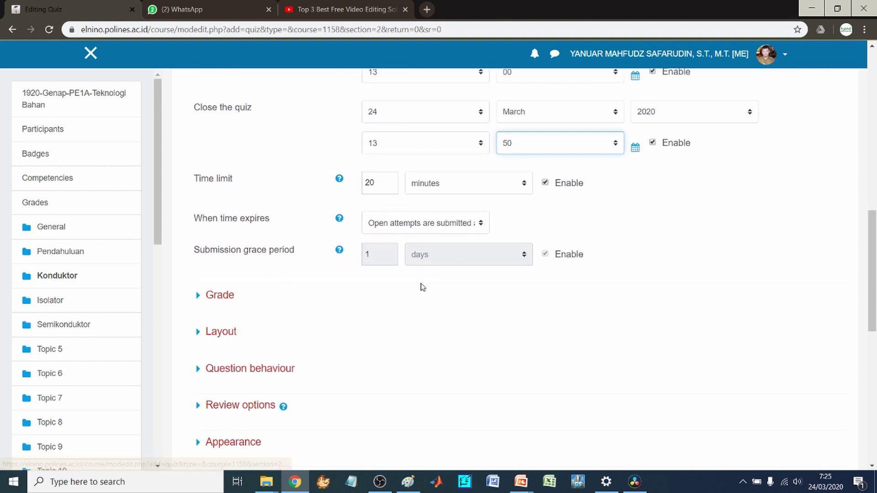
{"action": "left_click", "coordinate": [196, 296]}
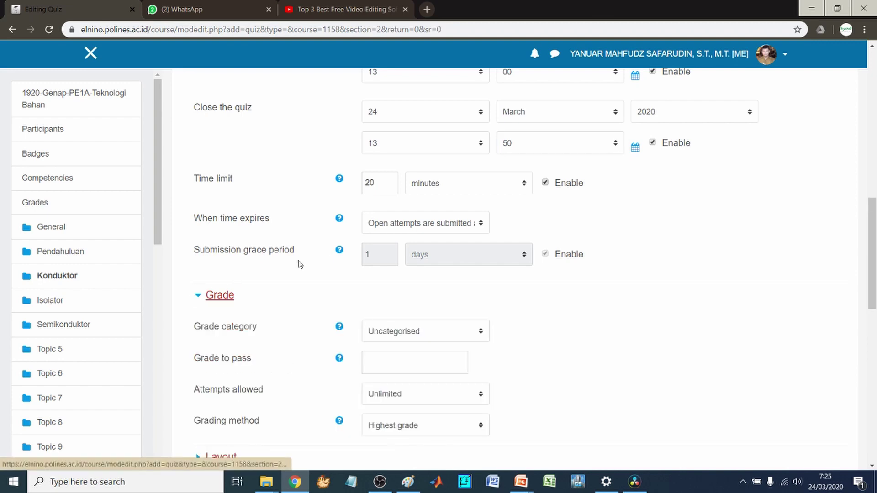
{"action": "scroll", "coordinate": [299, 263], "scroll_direction": "down", "scroll_amount": 2}
{"action": "scroll", "coordinate": [300, 263], "scroll_direction": "down", "scroll_amount": 1}
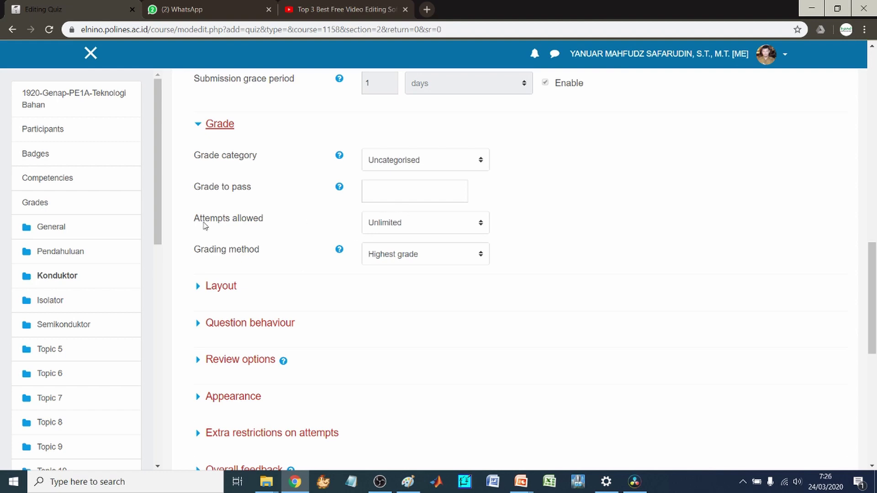
{"action": "left_click", "coordinate": [401, 232]}
{"action": "left_click", "coordinate": [288, 223]}
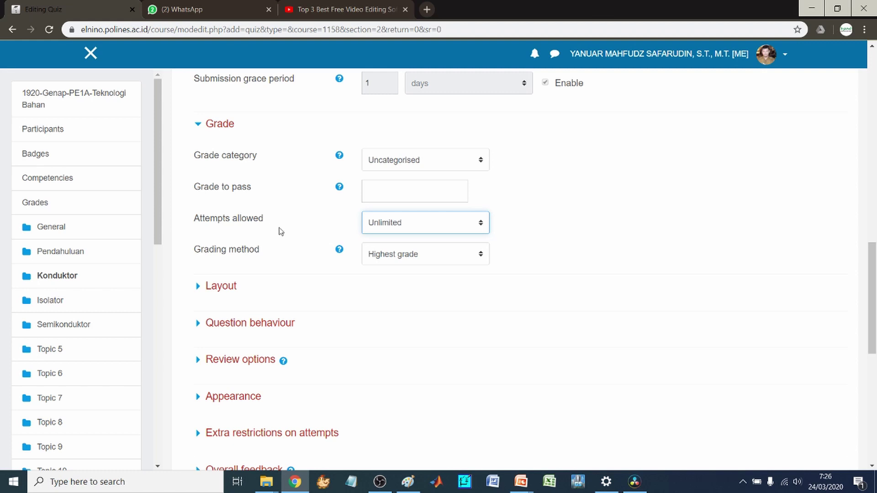
{"action": "left_click", "coordinate": [402, 230]}
{"action": "left_click", "coordinate": [404, 251]}
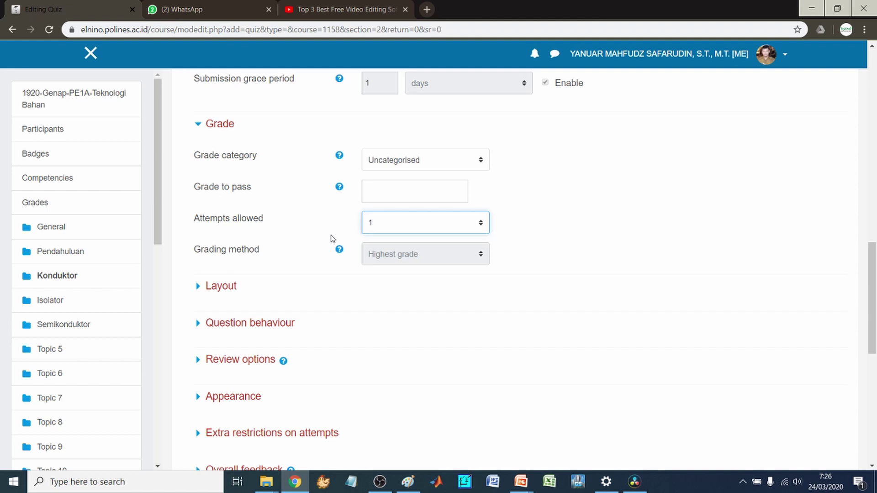
{"action": "left_click", "coordinate": [368, 225]}
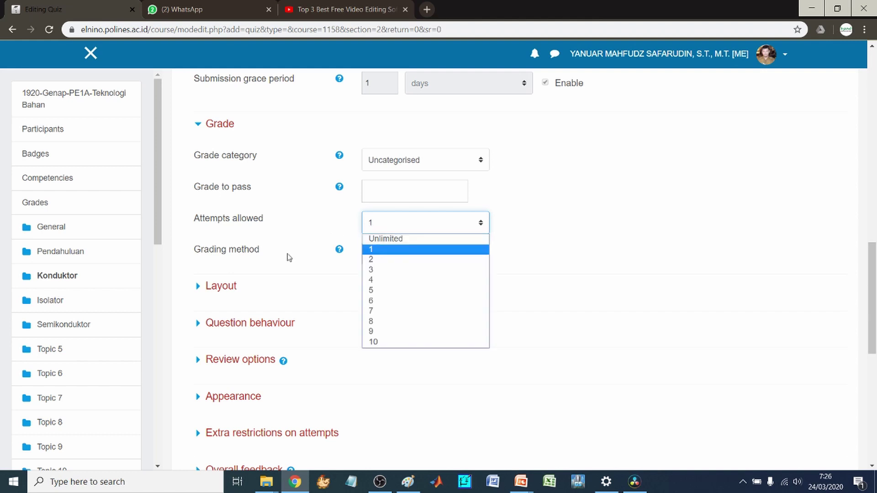
{"action": "left_click", "coordinate": [369, 259]}
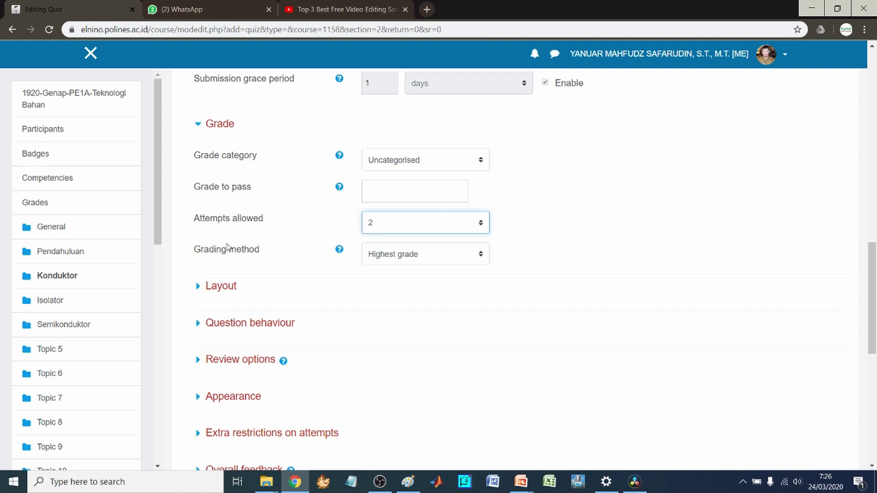
Step: Try Average grade and the other grading methods, and return the grading method to Highest grade
{"action": "left_click", "coordinate": [384, 265]}
{"action": "left_click", "coordinate": [386, 270]}
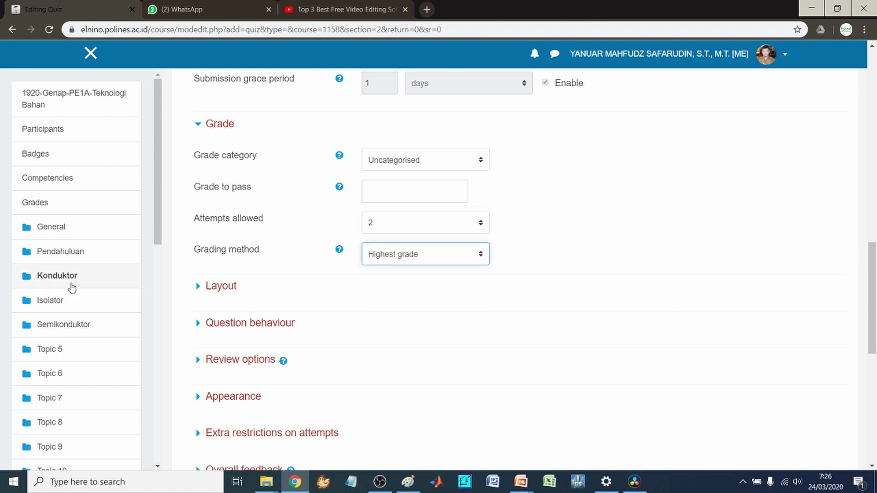
{"action": "left_click", "coordinate": [374, 254]}
{"action": "left_click", "coordinate": [393, 278]}
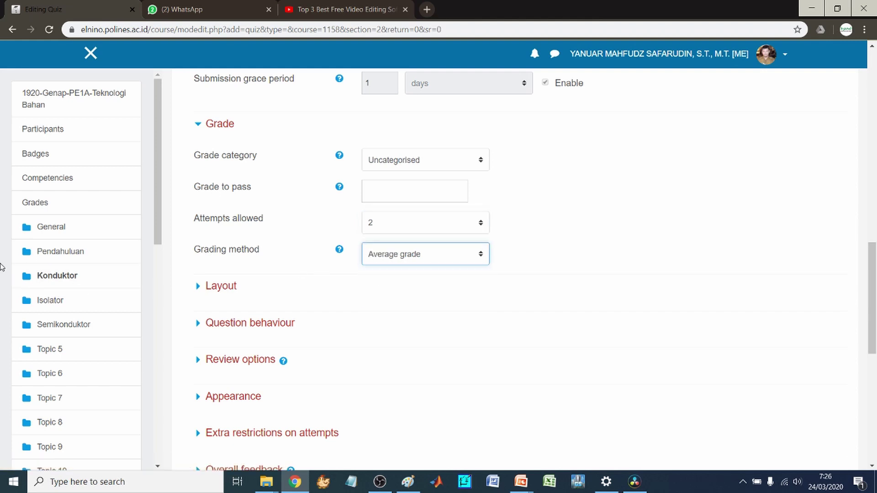
{"action": "left_click", "coordinate": [377, 262]}
{"action": "left_click", "coordinate": [387, 292]}
{"action": "left_click", "coordinate": [386, 254]}
{"action": "left_click", "coordinate": [382, 301]}
{"action": "left_click", "coordinate": [389, 256]}
{"action": "left_click", "coordinate": [388, 269]}
Step: Expand the layout and question behaviour settings, and choose Yes for shuffling within questions
{"action": "left_click", "coordinate": [200, 289]}
{"action": "scroll", "coordinate": [200, 292], "scroll_direction": "down", "scroll_amount": 4}
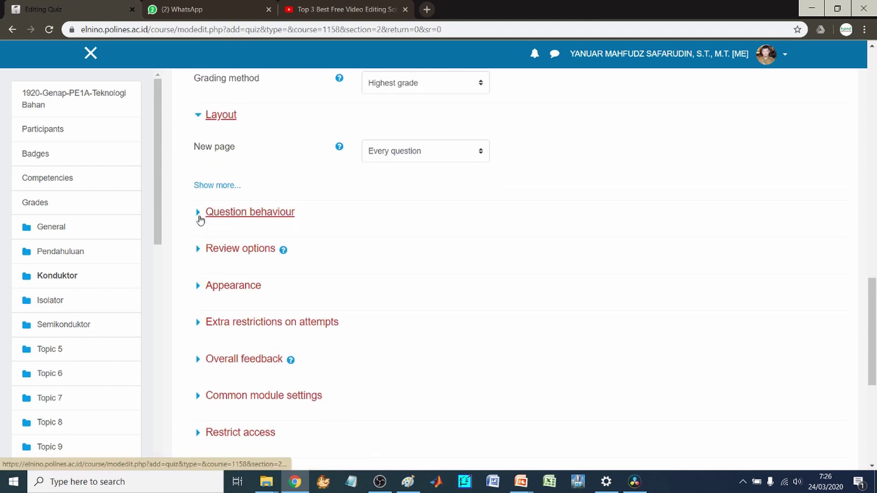
{"action": "left_click", "coordinate": [199, 218]}
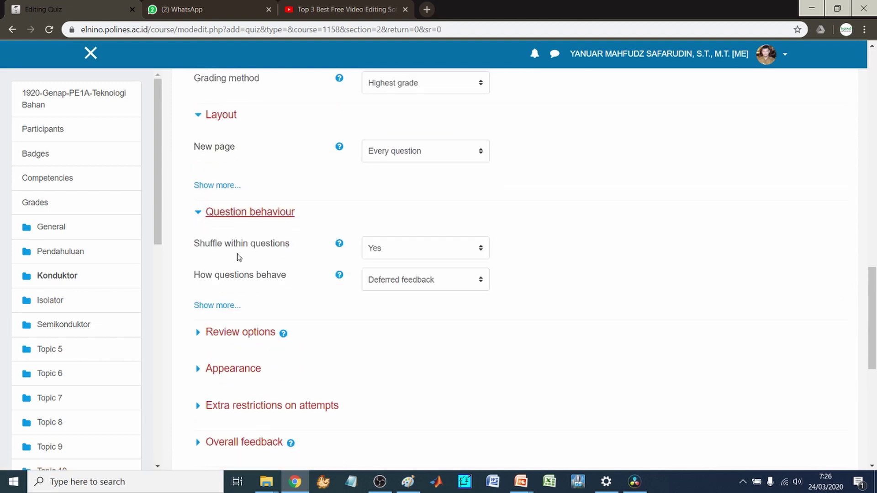
{"action": "left_click", "coordinate": [411, 251]}
{"action": "left_click", "coordinate": [389, 255]}
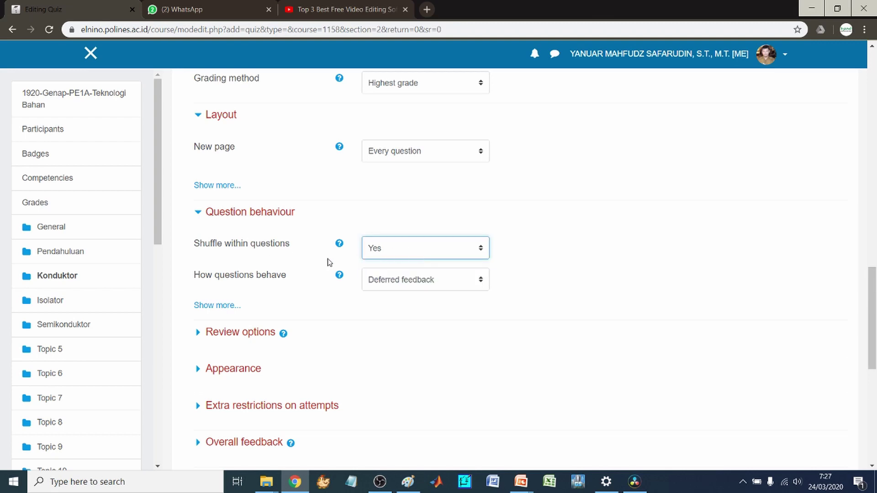
Step: In the review options, disable everything except The attempt for the period immediately after the attempt
{"action": "scroll", "coordinate": [323, 274], "scroll_direction": "down", "scroll_amount": 4}
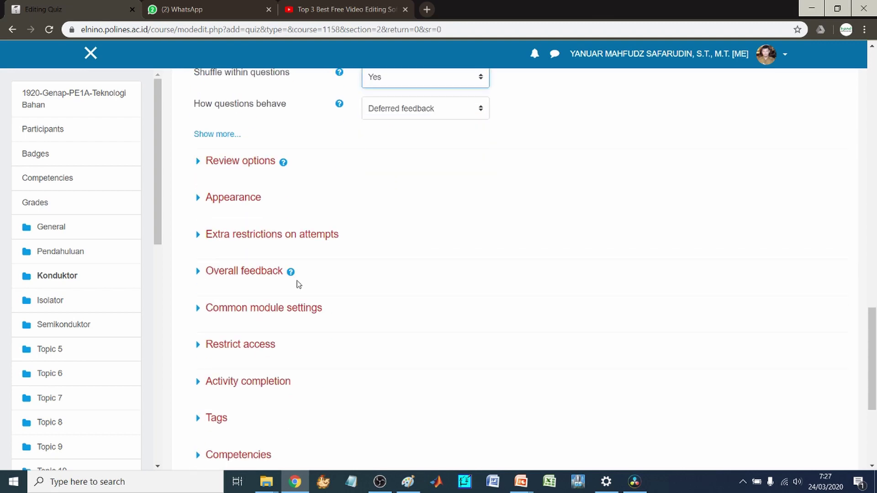
{"action": "left_click", "coordinate": [200, 164]}
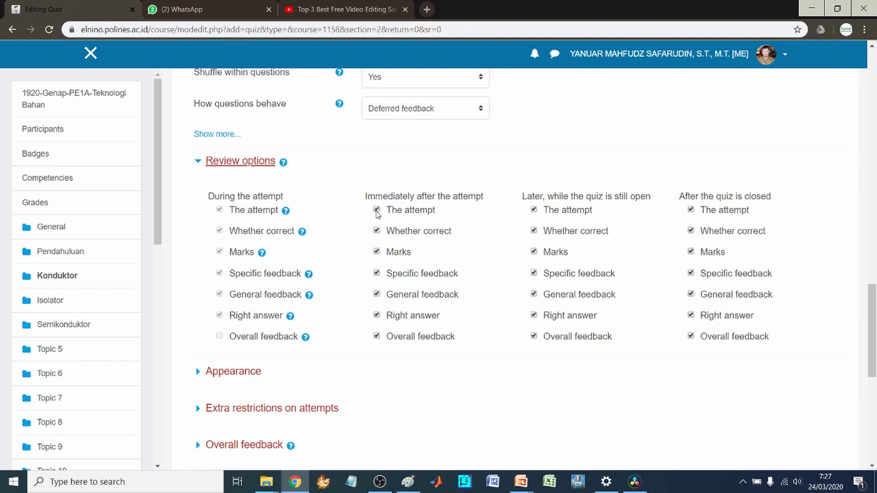
{"action": "left_click", "coordinate": [377, 231]}
{"action": "left_click", "coordinate": [377, 273]}
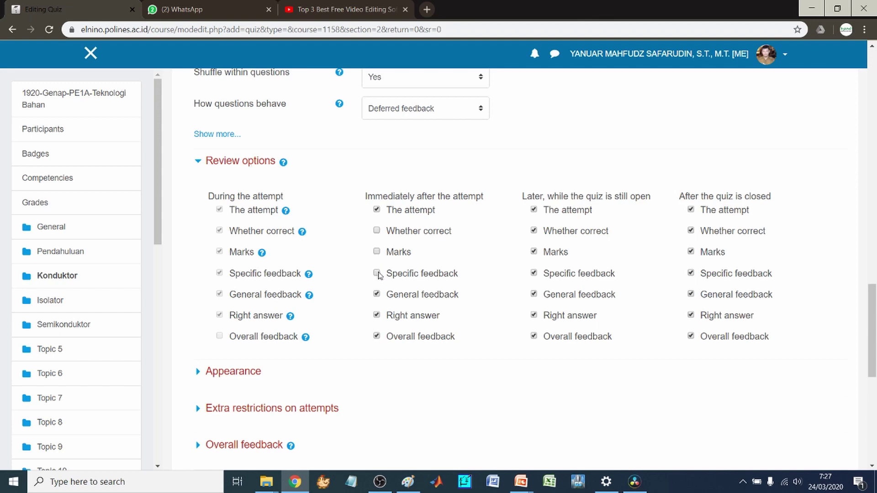
{"action": "left_click", "coordinate": [376, 316]}
{"action": "left_click", "coordinate": [377, 336]}
{"action": "left_click", "coordinate": [377, 294]}
Step: Disable Overall feedback, Right answer, General feedback, Marks and Whether correct for review while the quiz is still open
{"action": "left_click", "coordinate": [533, 336]}
{"action": "left_click", "coordinate": [533, 316]}
{"action": "left_click", "coordinate": [533, 294]}
{"action": "left_click", "coordinate": [532, 252]}
{"action": "left_click", "coordinate": [533, 230]}
Step: Re-enable Marks in the review options both immediately after the attempt and while the quiz is still open
{"action": "left_click", "coordinate": [378, 252]}
{"action": "left_click", "coordinate": [552, 252]}
{"action": "scroll", "coordinate": [563, 307], "scroll_direction": "up", "scroll_amount": 15}
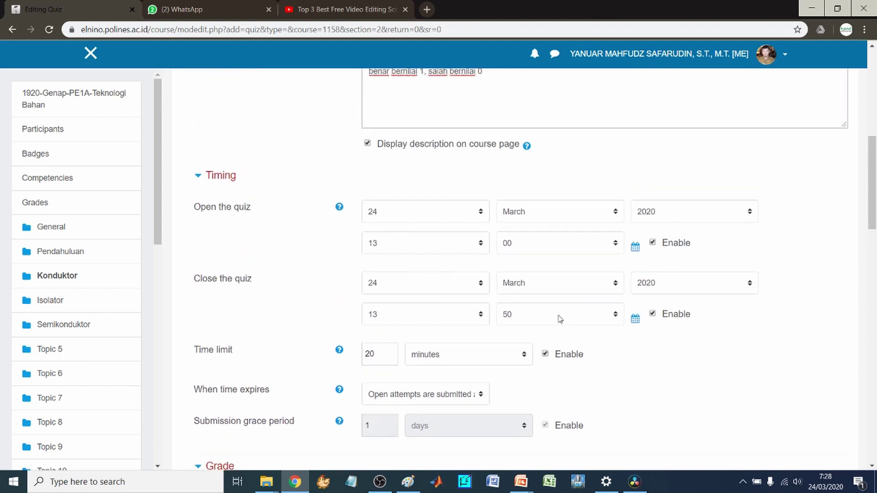
Step: Check the quiz's timing settings against the review options for each period, and look over the remaining collapsed settings sections
{"action": "scroll", "coordinate": [558, 317], "scroll_direction": "down", "scroll_amount": 6}
{"action": "scroll", "coordinate": [564, 319], "scroll_direction": "up", "scroll_amount": 4}
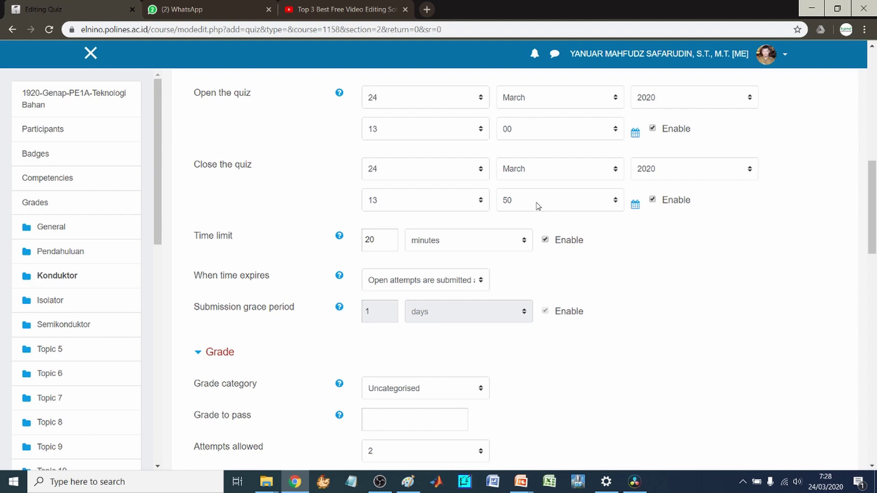
{"action": "scroll", "coordinate": [538, 205], "scroll_direction": "down", "scroll_amount": 10}
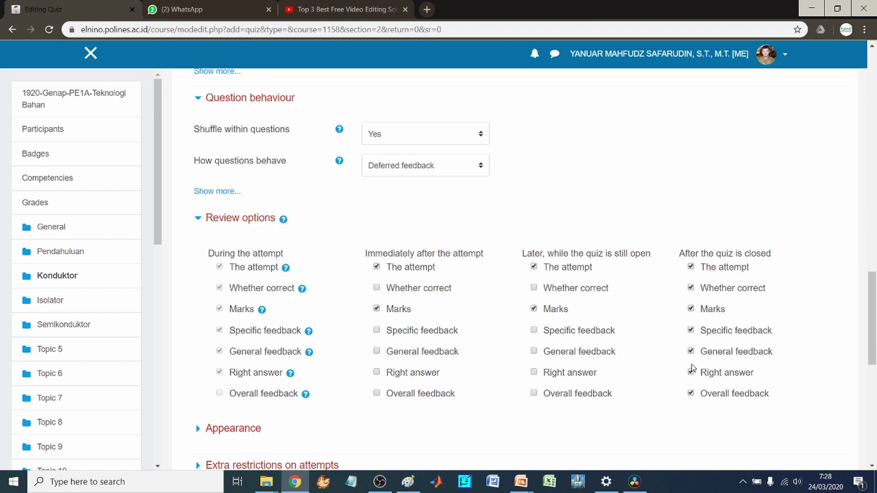
{"action": "scroll", "coordinate": [659, 322], "scroll_direction": "down", "scroll_amount": 3}
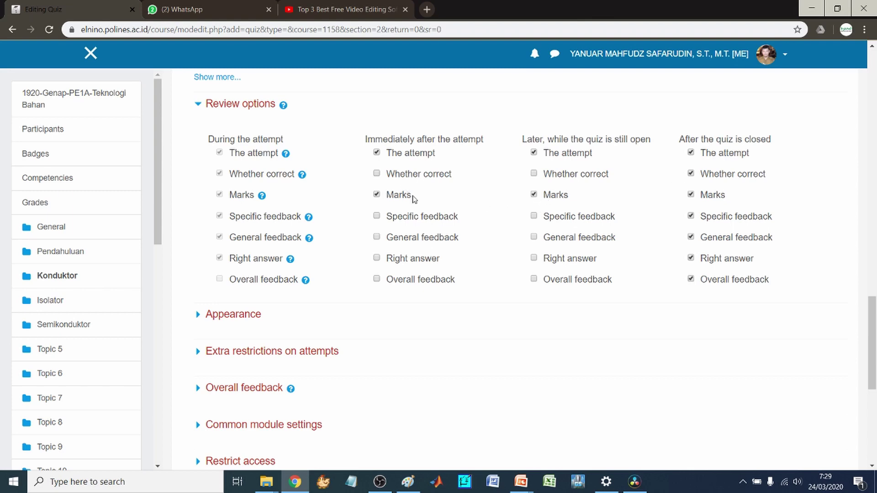
{"action": "scroll", "coordinate": [636, 200], "scroll_direction": "up", "scroll_amount": 15}
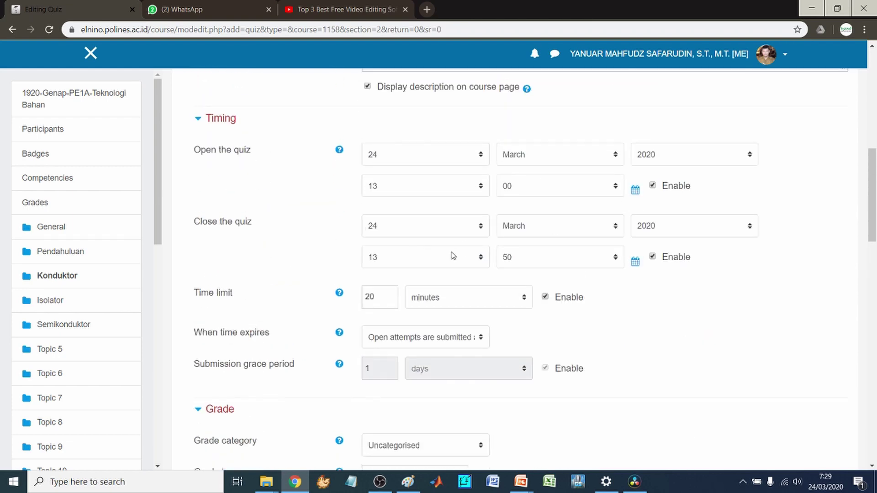
{"action": "scroll", "coordinate": [511, 260], "scroll_direction": "down", "scroll_amount": 15}
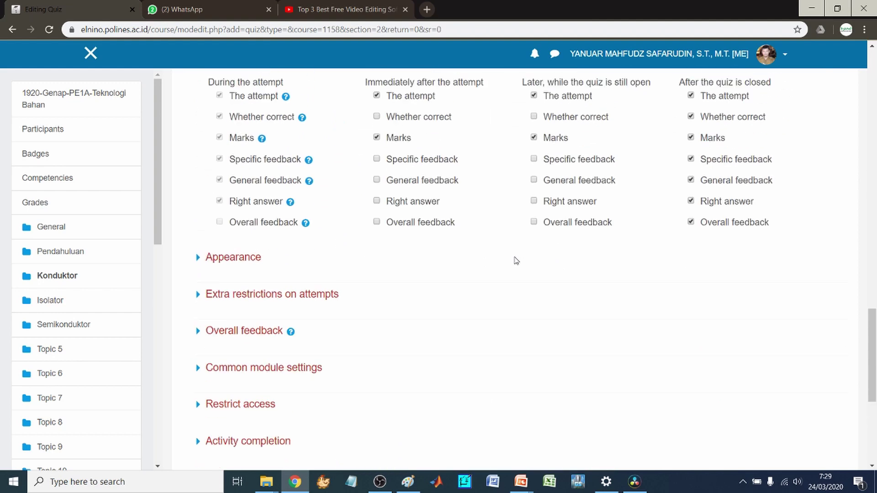
{"action": "scroll", "coordinate": [516, 260], "scroll_direction": "up", "scroll_amount": 1}
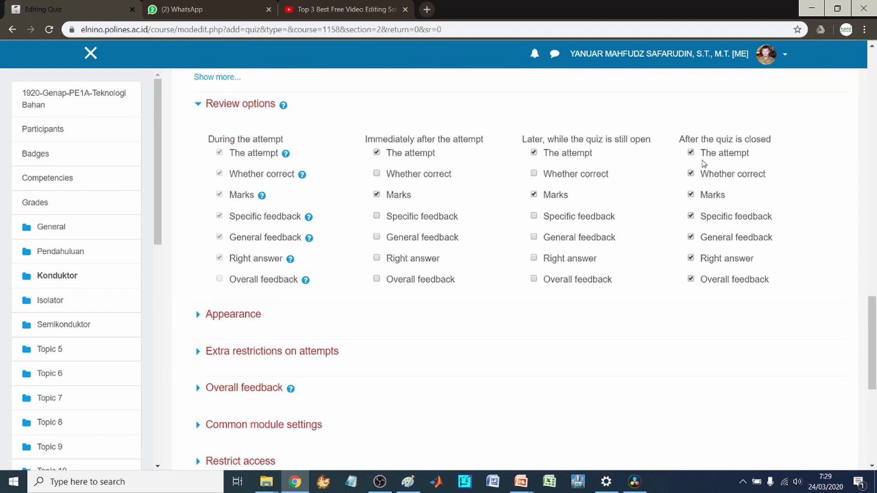
{"action": "scroll", "coordinate": [319, 293], "scroll_direction": "down", "scroll_amount": 2}
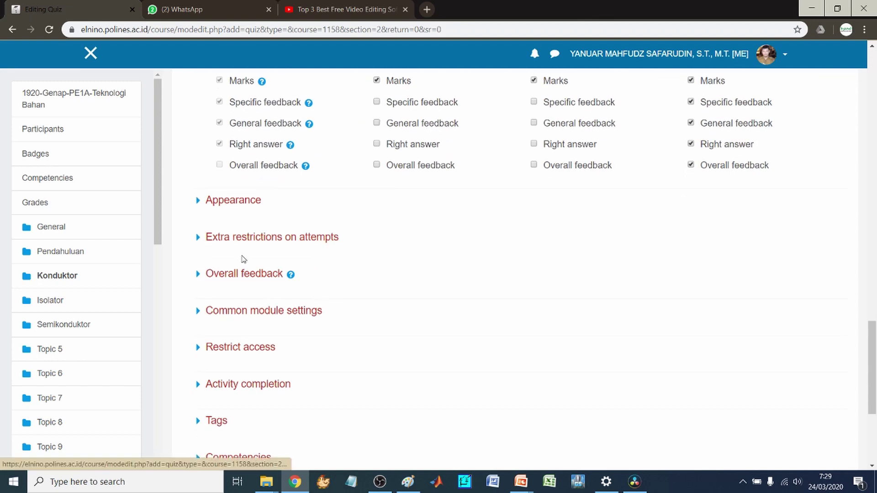
{"action": "scroll", "coordinate": [212, 265], "scroll_direction": "down", "scroll_amount": 1}
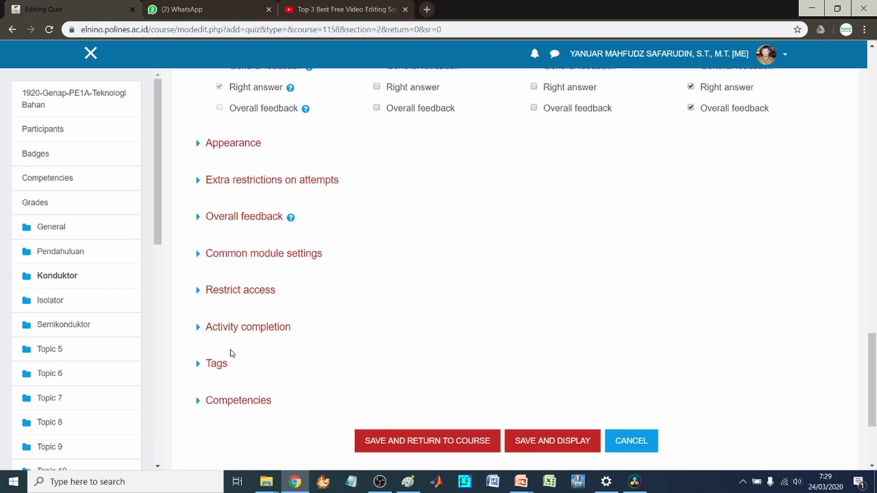
{"action": "scroll", "coordinate": [312, 310], "scroll_direction": "down", "scroll_amount": 2}
{"action": "scroll", "coordinate": [305, 242], "scroll_direction": "up", "scroll_amount": 20}
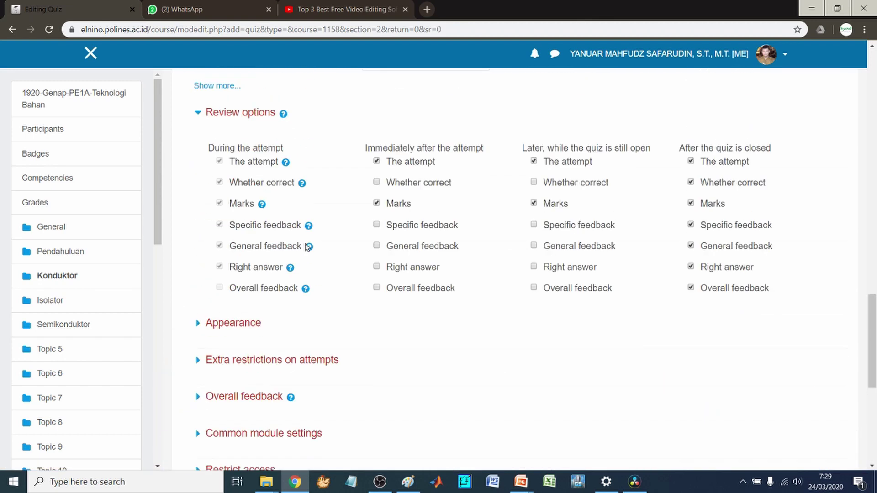
Step: Save the Quiz 1 settings and return to the course page
{"action": "scroll", "coordinate": [302, 219], "scroll_direction": "down", "scroll_amount": 20}
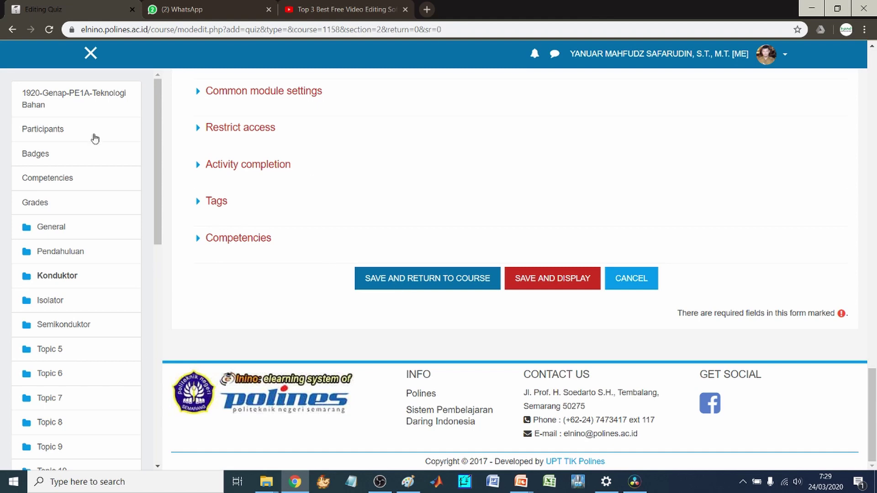
{"action": "left_click", "coordinate": [89, 151]}
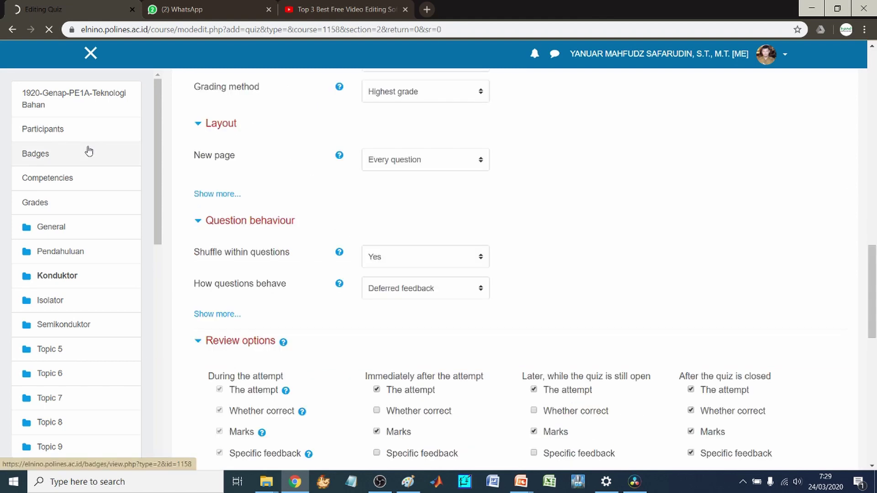
{"action": "scroll", "coordinate": [231, 195], "scroll_direction": "down", "scroll_amount": 5}
{"action": "scroll", "coordinate": [229, 194], "scroll_direction": "down", "scroll_amount": 5}
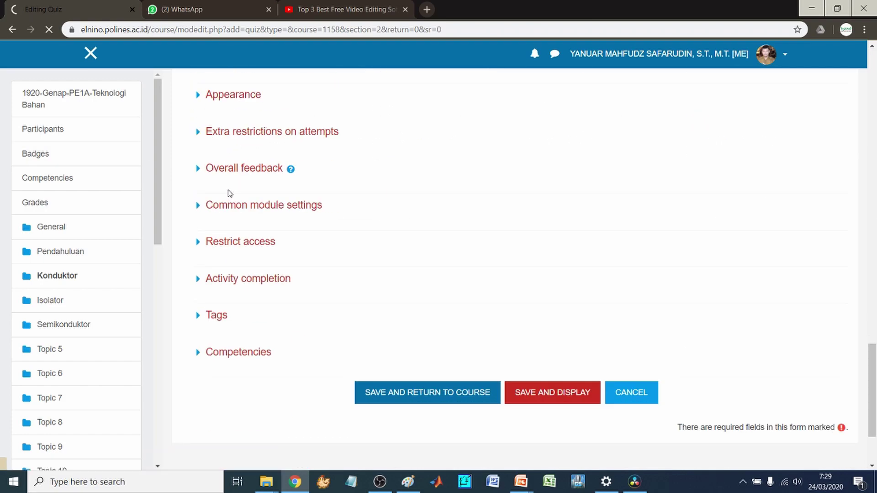
{"action": "left_click", "coordinate": [183, 9]}
{"action": "left_click", "coordinate": [69, 6]}
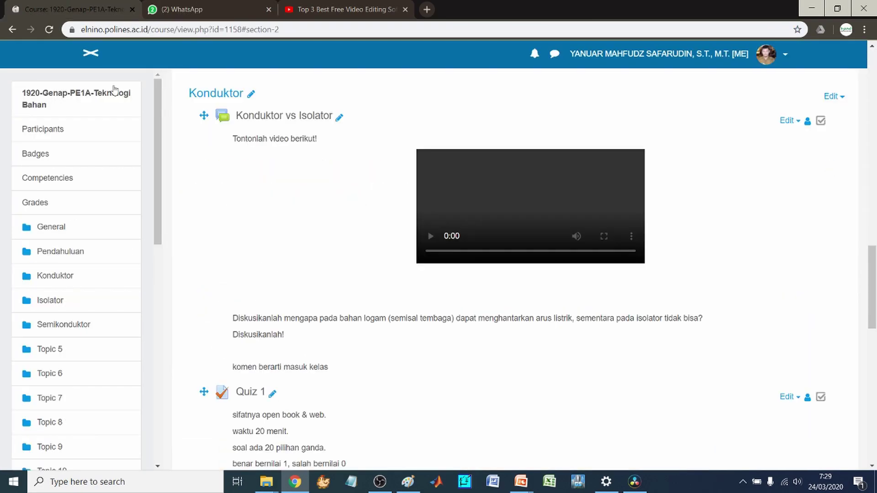
Step: Open Quiz 1 from the Konduktor section and check its description, attempts allowed, open and close times, time limit and grading method
{"action": "scroll", "coordinate": [253, 219], "scroll_direction": "down", "scroll_amount": 7}
{"action": "scroll", "coordinate": [254, 219], "scroll_direction": "up", "scroll_amount": 3}
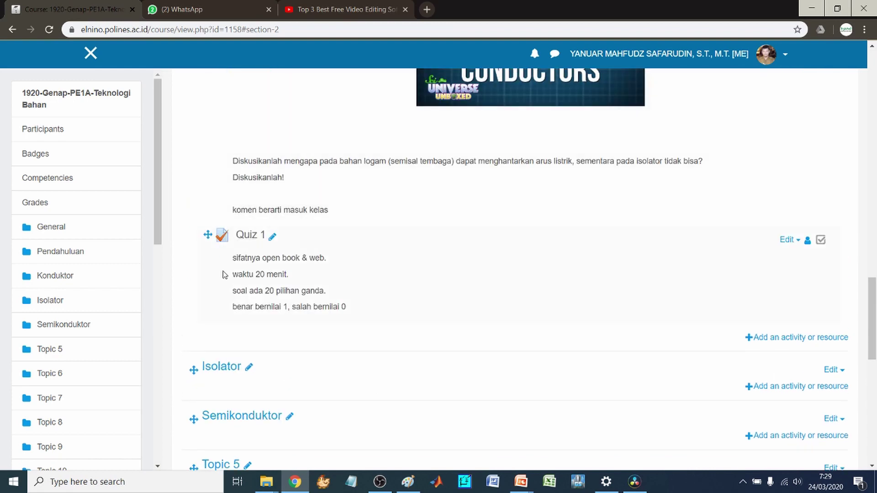
{"action": "left_click", "coordinate": [790, 240]}
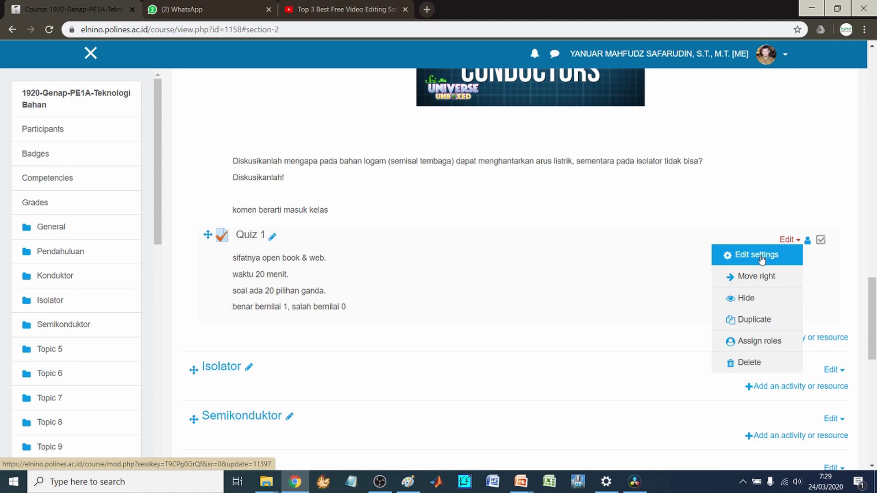
{"action": "left_click", "coordinate": [518, 299]}
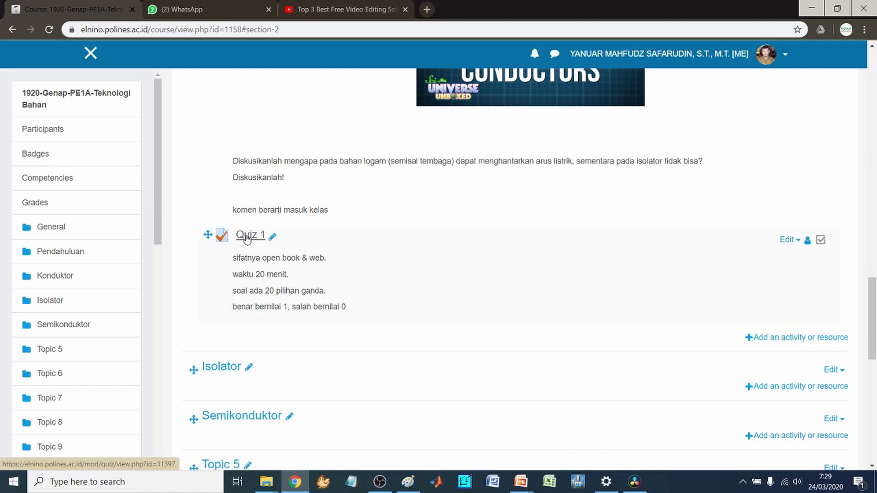
{"action": "left_click", "coordinate": [247, 238]}
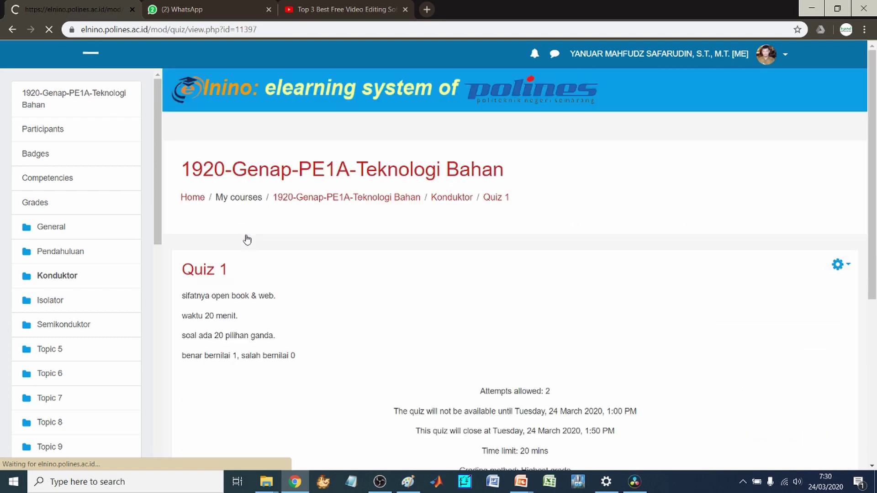
{"action": "scroll", "coordinate": [244, 237], "scroll_direction": "down", "scroll_amount": 3}
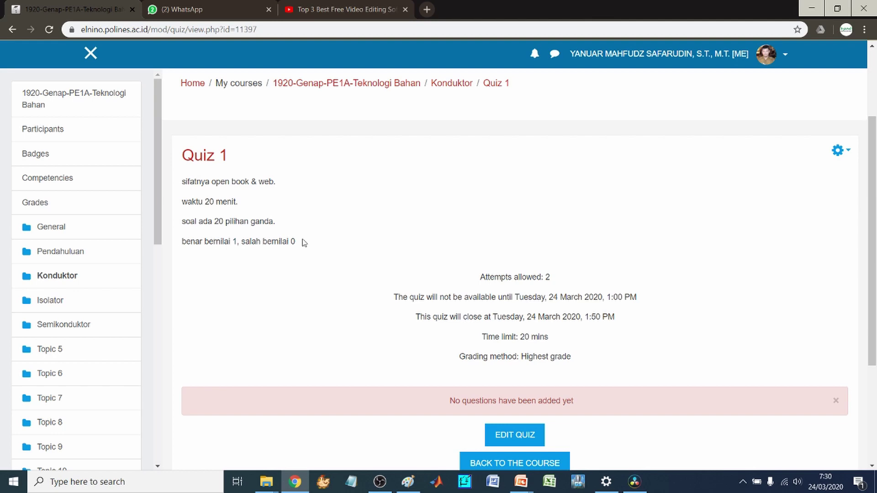
{"action": "scroll", "coordinate": [781, 273], "scroll_direction": "down", "scroll_amount": 2}
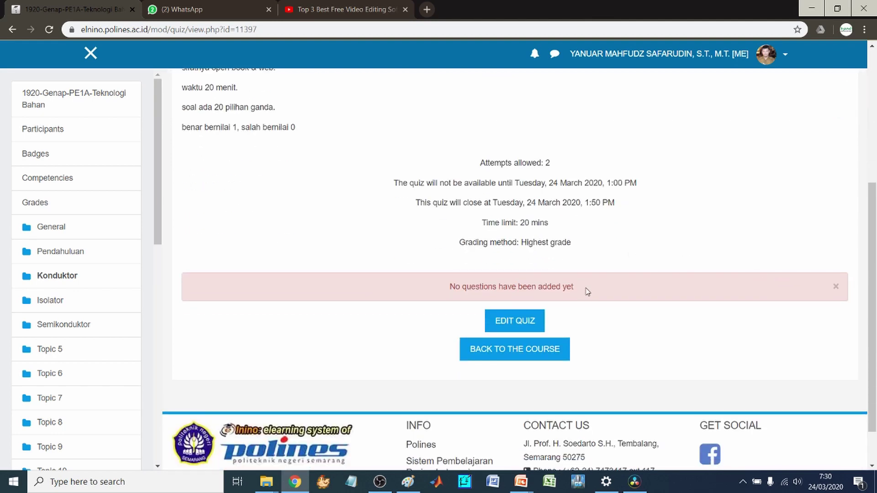
{"action": "scroll", "coordinate": [589, 291], "scroll_direction": "up", "scroll_amount": 1}
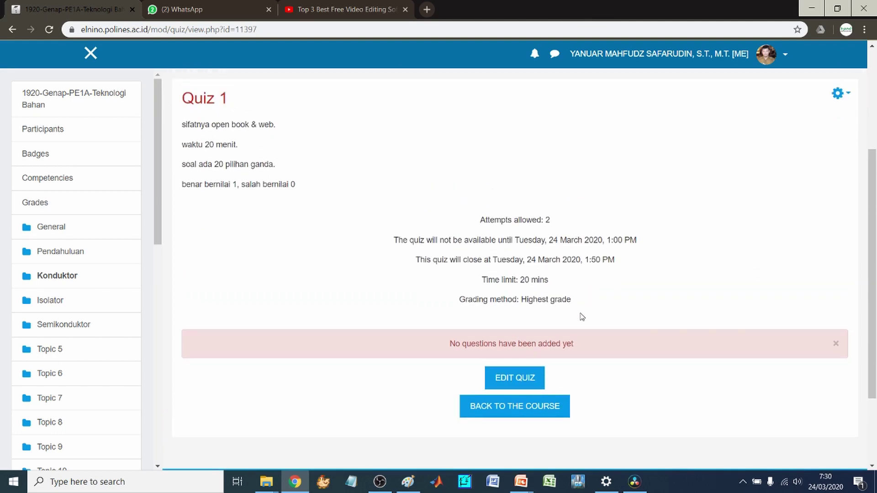
Step: Open the question editor of Quiz 1 and start adding a new question to bring up the question types
{"action": "left_click", "coordinate": [526, 379]}
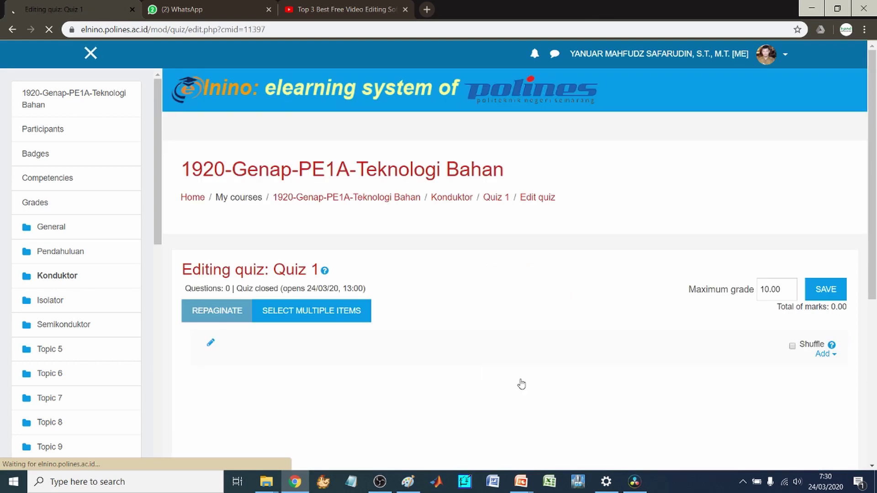
{"action": "scroll", "coordinate": [521, 385], "scroll_direction": "down", "scroll_amount": 2}
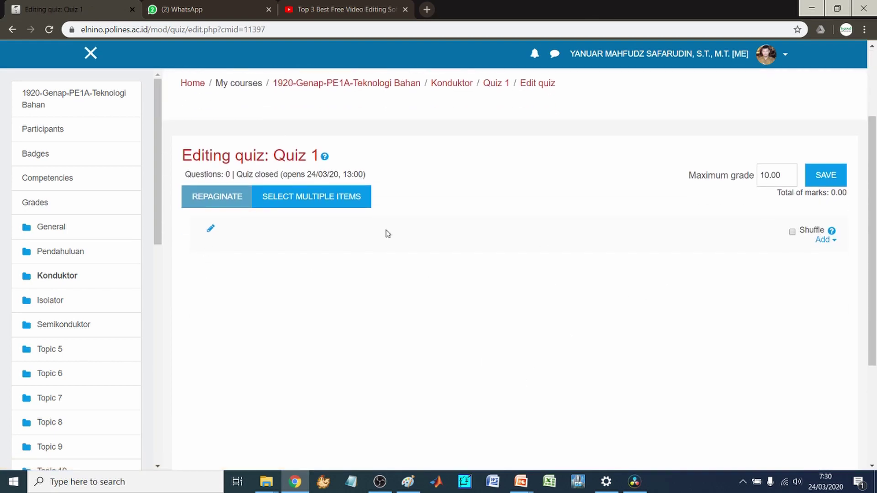
{"action": "left_click", "coordinate": [823, 242]}
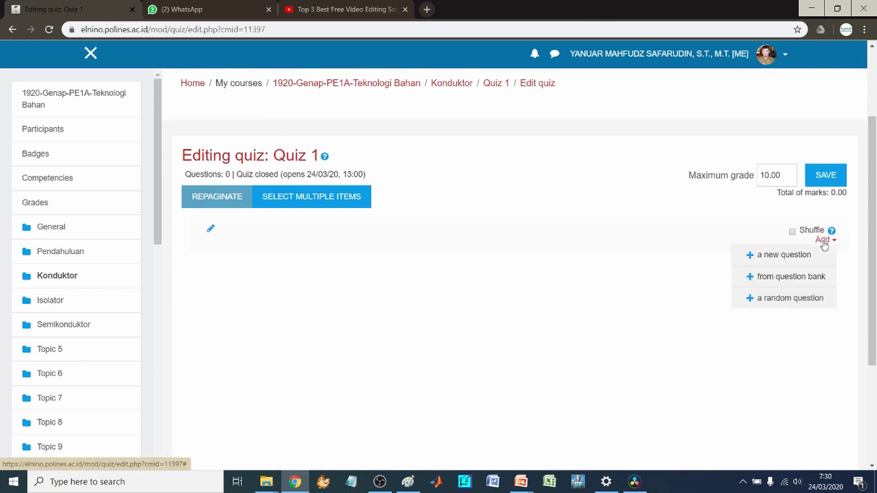
{"action": "left_click", "coordinate": [770, 254]}
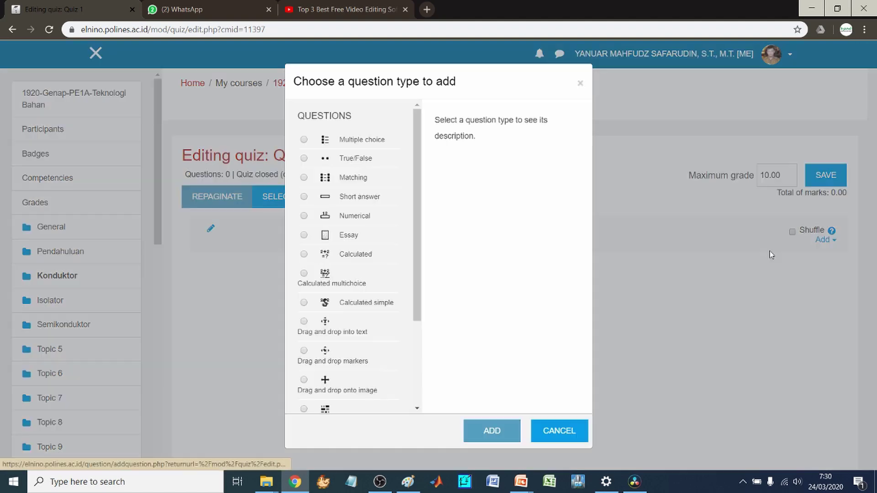
Step: Examine the available question types, reading the descriptions from Multiple choice, True/False and Matching through Short answer, Numerical, Essay and Calculated
{"action": "scroll", "coordinate": [366, 171], "scroll_direction": "down", "scroll_amount": 3}
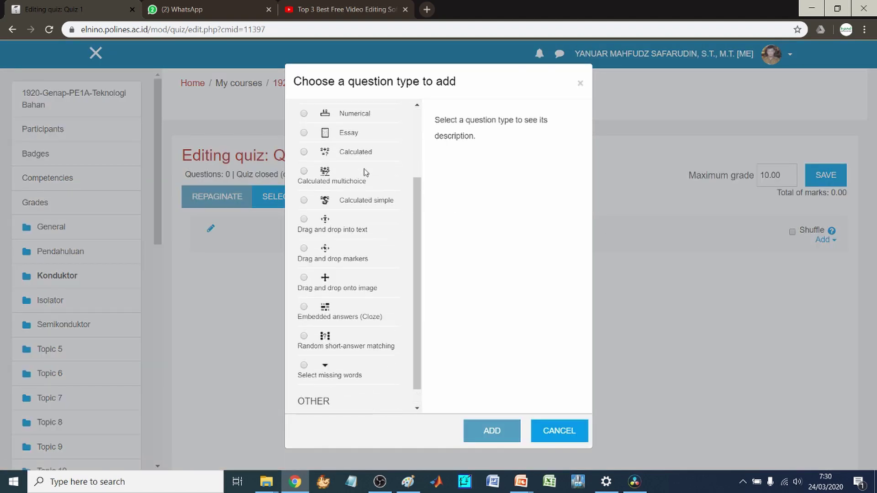
{"action": "scroll", "coordinate": [365, 171], "scroll_direction": "up", "scroll_amount": 3}
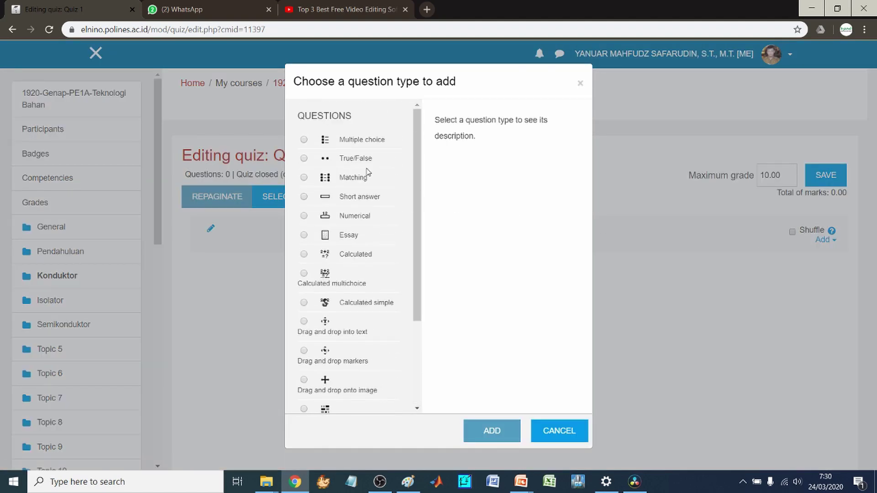
{"action": "left_click", "coordinate": [383, 144]}
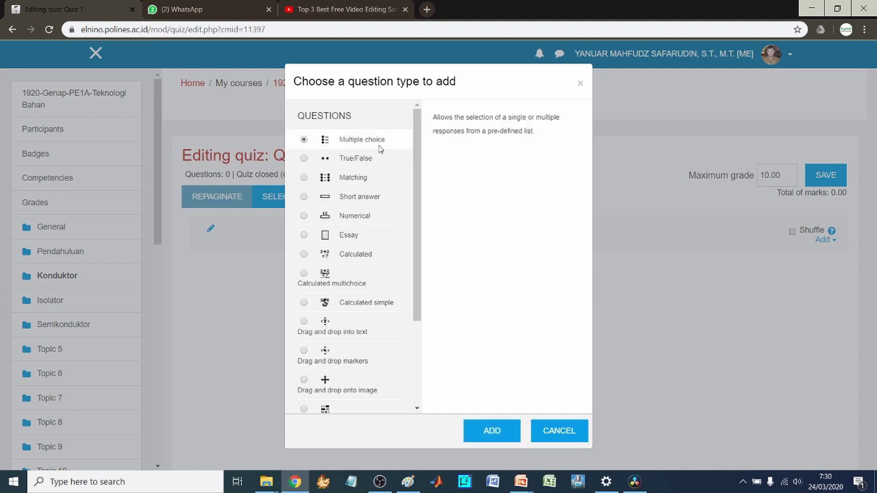
{"action": "left_click", "coordinate": [359, 159]}
{"action": "left_click", "coordinate": [362, 182]}
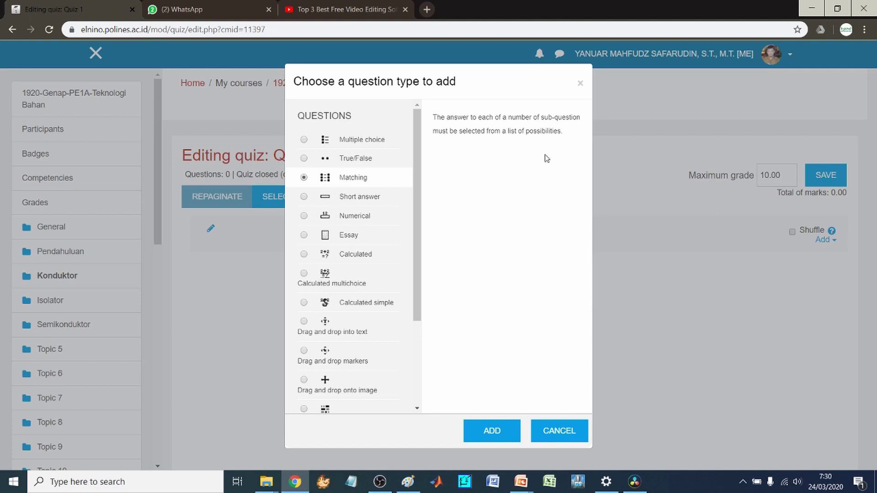
{"action": "left_click", "coordinate": [350, 197]}
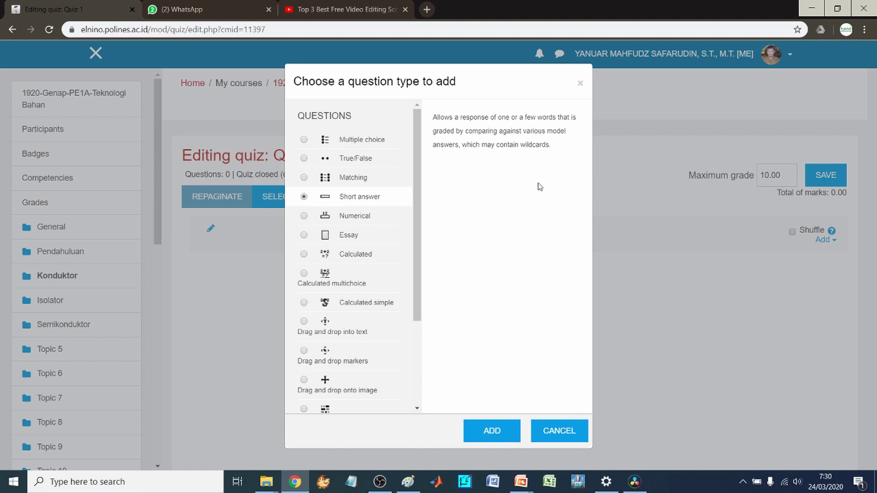
{"action": "left_click", "coordinate": [370, 216]}
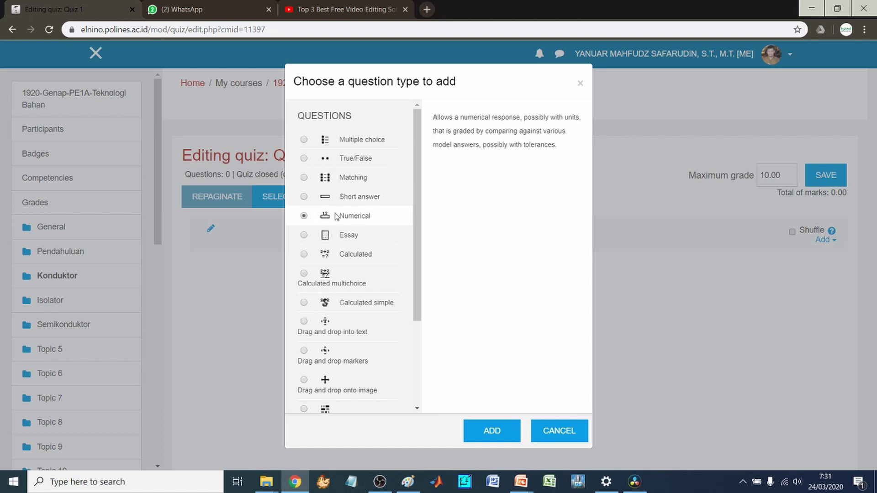
{"action": "left_click", "coordinate": [350, 235]}
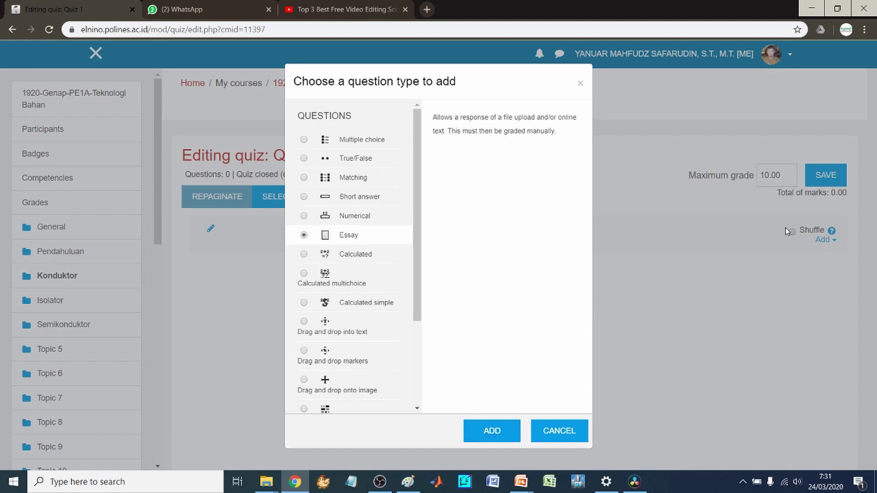
{"action": "left_click", "coordinate": [360, 254]}
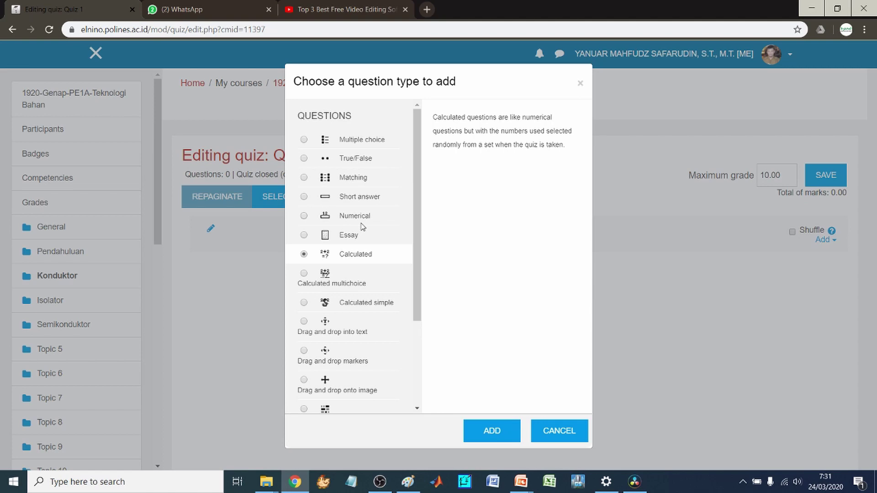
{"action": "scroll", "coordinate": [362, 227], "scroll_direction": "down", "scroll_amount": 3}
{"action": "scroll", "coordinate": [362, 227], "scroll_direction": "up", "scroll_amount": 2}
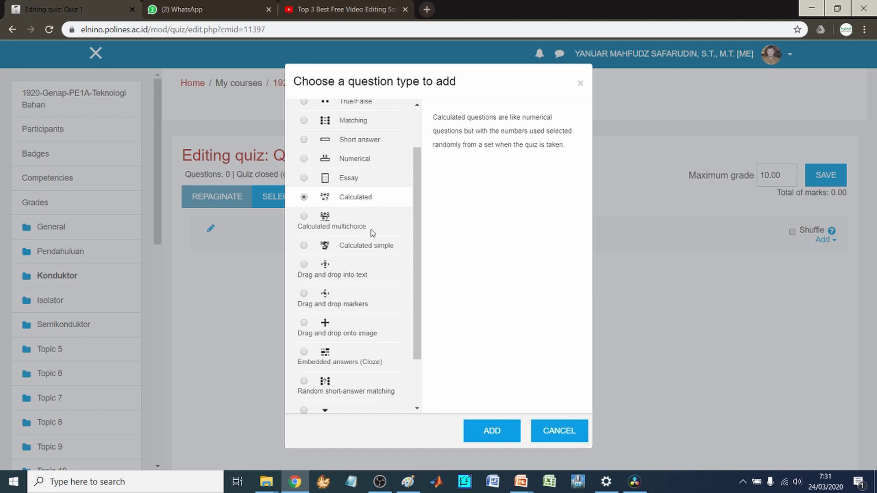
{"action": "scroll", "coordinate": [386, 269], "scroll_direction": "down", "scroll_amount": 3}
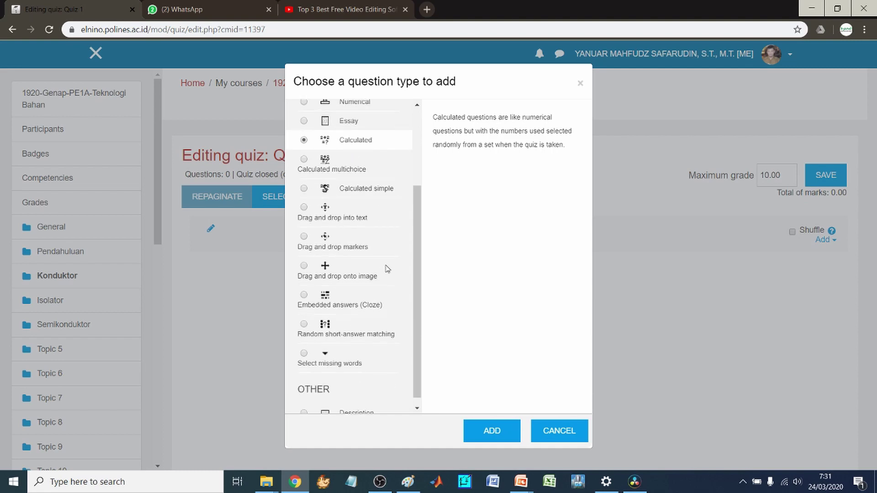
{"action": "scroll", "coordinate": [386, 268], "scroll_direction": "up", "scroll_amount": 5}
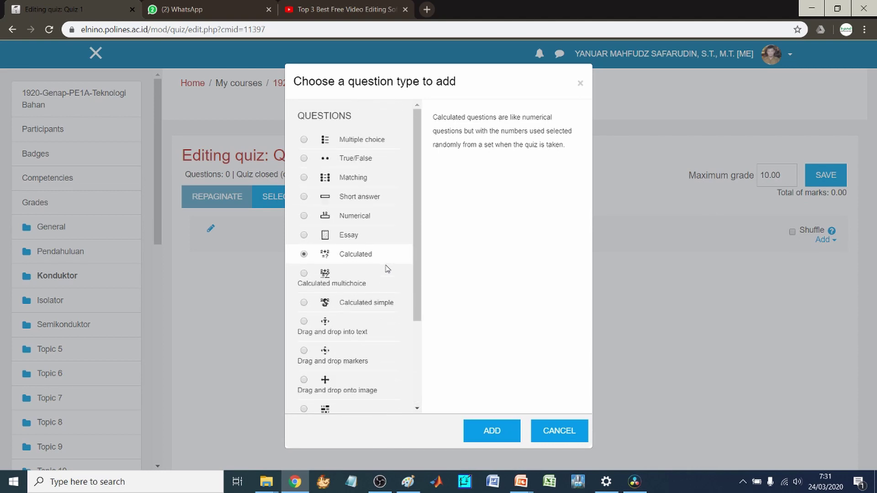
Step: Add a Multiple choice question to the quiz and name it "Pertanyaan 1"
{"action": "left_click", "coordinate": [347, 145]}
{"action": "left_click", "coordinate": [516, 431]}
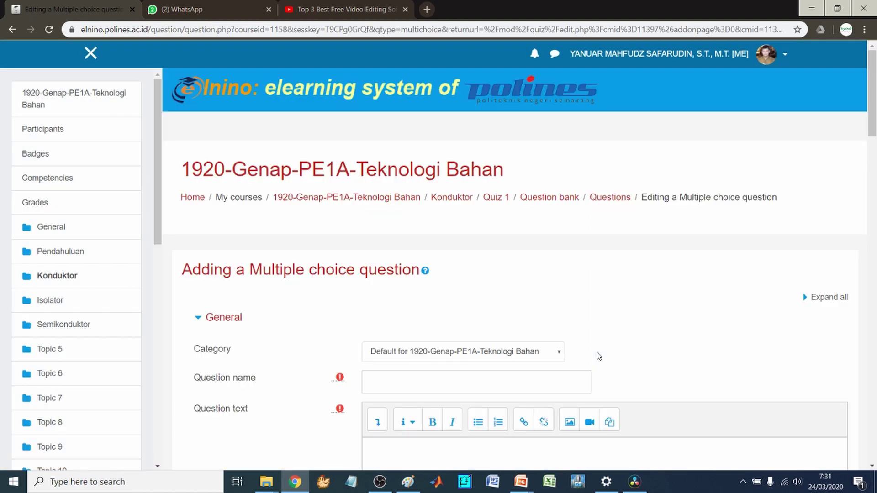
{"action": "scroll", "coordinate": [598, 356], "scroll_direction": "down", "scroll_amount": 3}
{"action": "left_click", "coordinate": [505, 273]}
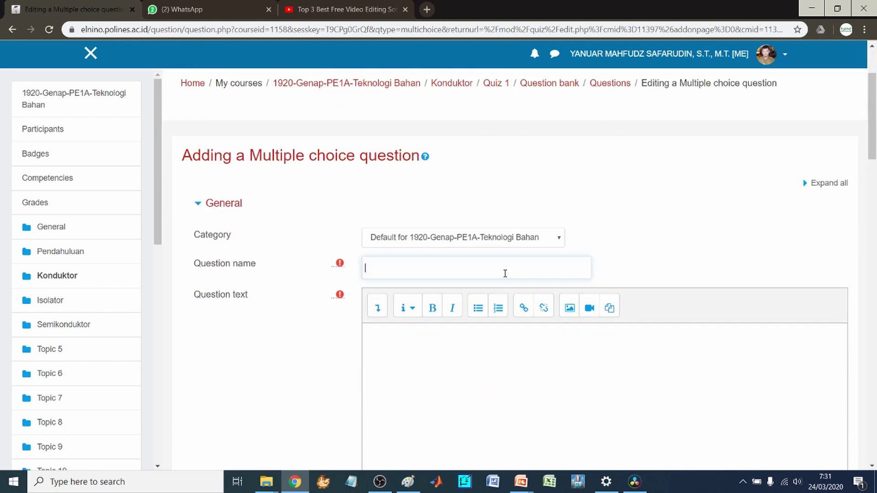
{"action": "type", "text": "Pertanyaan 1"}
Step: Enter "Benda yang dapat menghantarkan listrik adalah" as the question text of Pertanyaan 1
{"action": "left_click", "coordinate": [489, 359]}
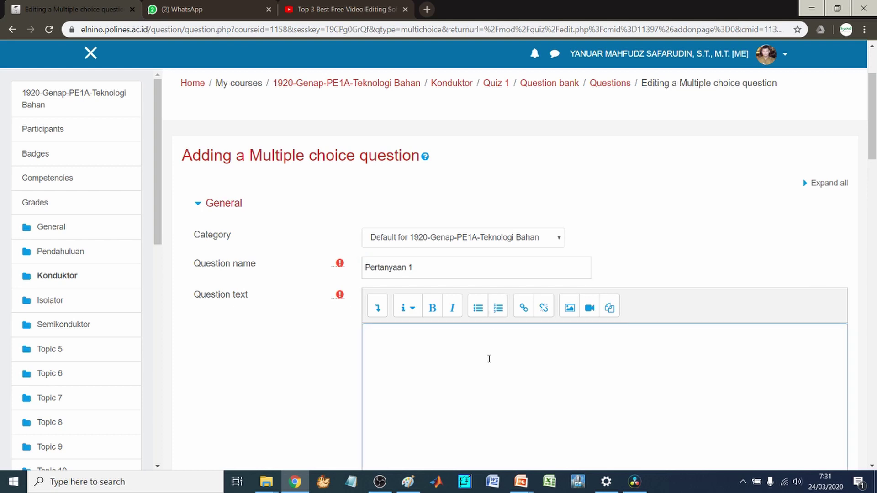
{"action": "scroll", "coordinate": [489, 359], "scroll_direction": "down", "scroll_amount": 3}
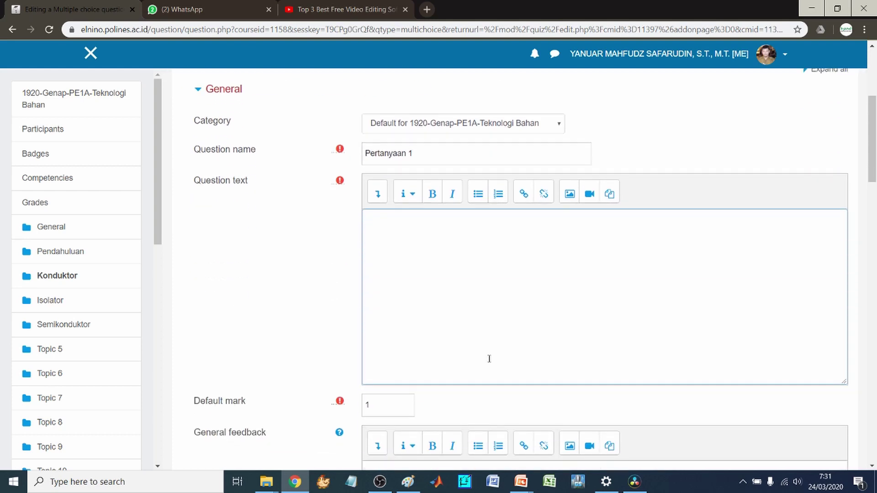
{"action": "type", "text": "Benda yan"}
{"action": "type", "text": "g da[a"}
{"action": "type", "text": "pat mengh"}
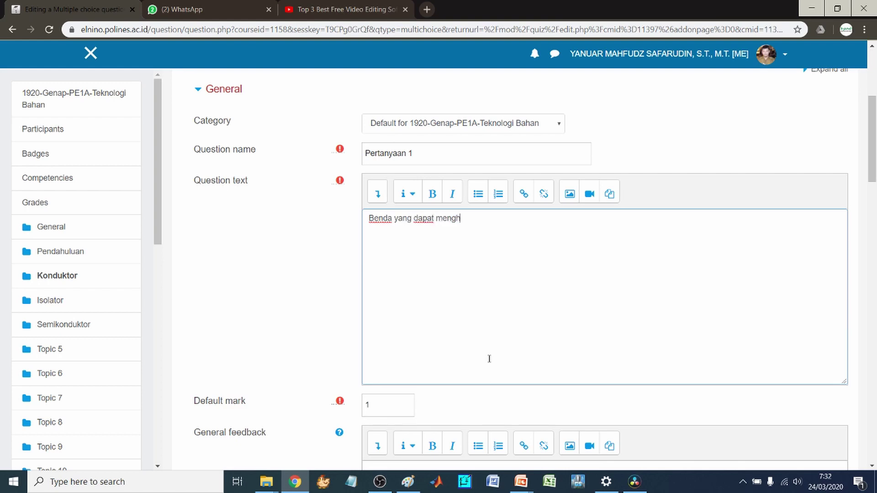
{"action": "type", "text": "antarn"}
{"action": "type", "text": "an listrik a"}
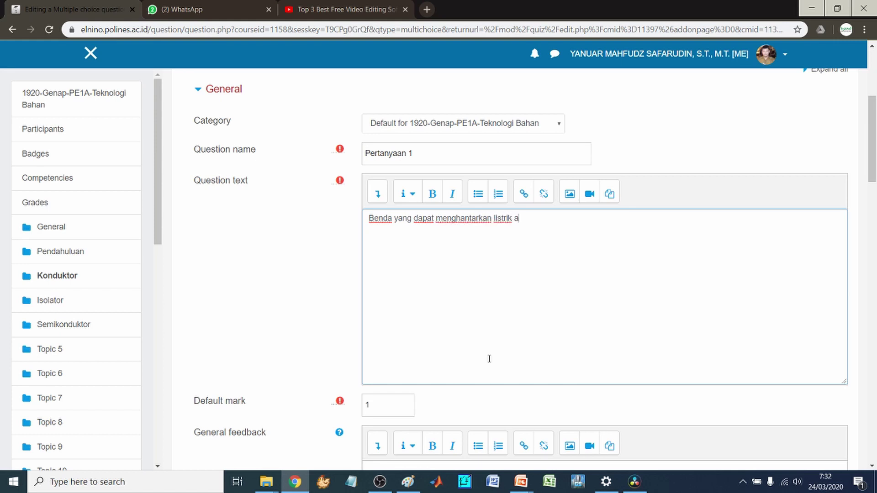
{"action": "type", "text": "dalah"}
Step: Review the question's default mark, general feedback, number of answers allowed, choice shuffling and choice numbering settings
{"action": "scroll", "coordinate": [489, 359], "scroll_direction": "down", "scroll_amount": 1}
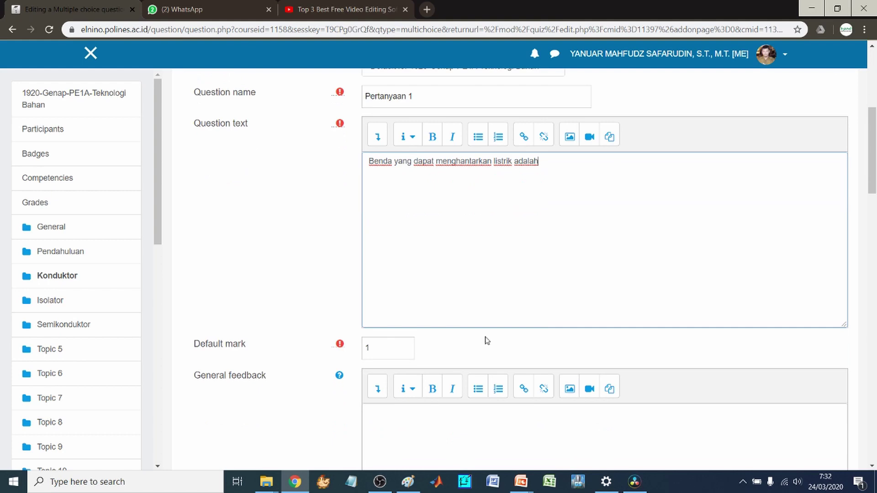
{"action": "scroll", "coordinate": [274, 327], "scroll_direction": "down", "scroll_amount": 2}
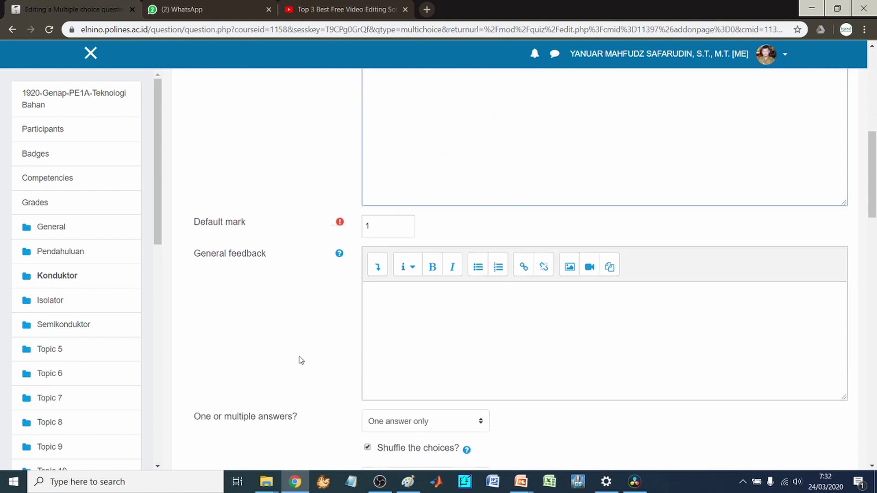
{"action": "scroll", "coordinate": [301, 360], "scroll_direction": "down", "scroll_amount": 1}
{"action": "scroll", "coordinate": [303, 358], "scroll_direction": "up", "scroll_amount": 2}
{"action": "scroll", "coordinate": [382, 323], "scroll_direction": "down", "scroll_amount": 2}
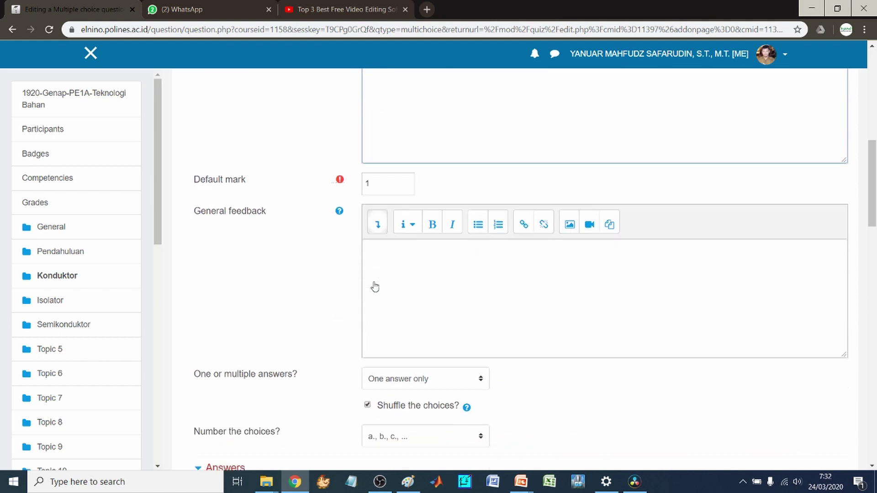
{"action": "scroll", "coordinate": [374, 287], "scroll_direction": "down", "scroll_amount": 2}
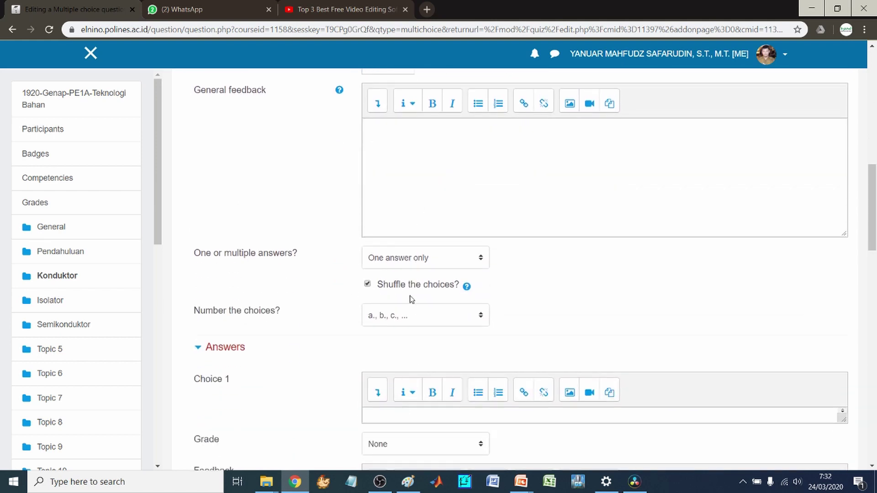
{"action": "scroll", "coordinate": [402, 297], "scroll_direction": "down", "scroll_amount": 1}
{"action": "scroll", "coordinate": [358, 259], "scroll_direction": "down", "scroll_amount": 1}
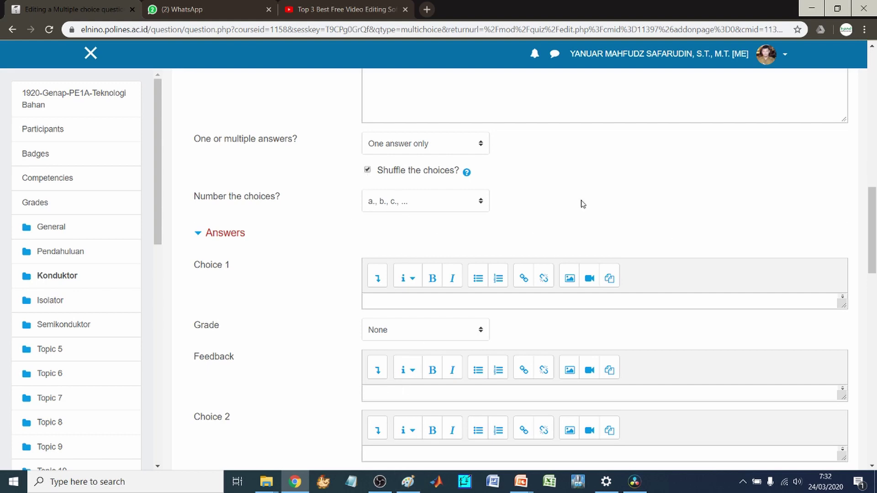
Step: Enter "Konduktor" as Choice 1 and set its grade to 100%
{"action": "left_click", "coordinate": [404, 303]}
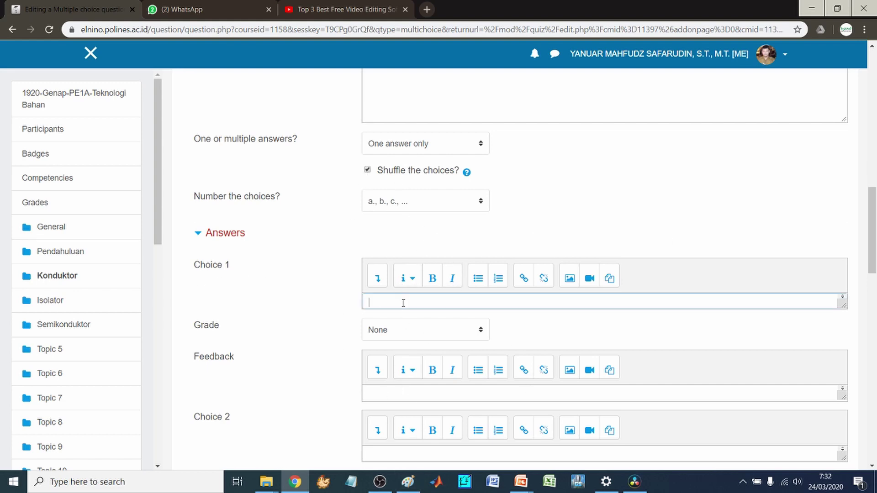
{"action": "type", "text": "Konduktor"}
{"action": "scroll", "coordinate": [388, 305], "scroll_direction": "up", "scroll_amount": 3}
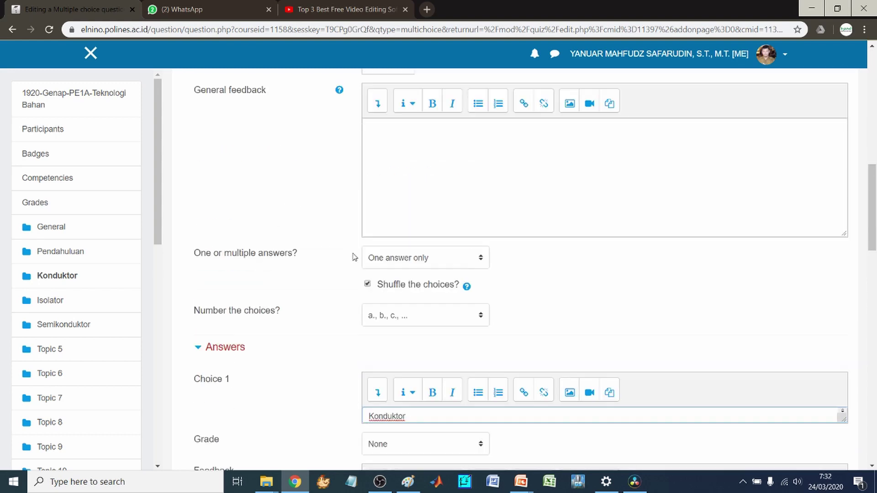
{"action": "scroll", "coordinate": [347, 288], "scroll_direction": "down", "scroll_amount": 3}
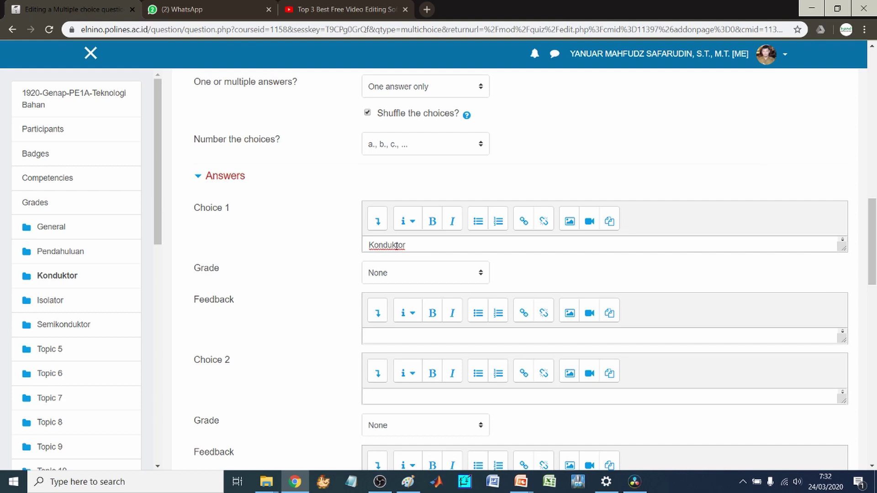
{"action": "scroll", "coordinate": [386, 245], "scroll_direction": "up", "scroll_amount": 7}
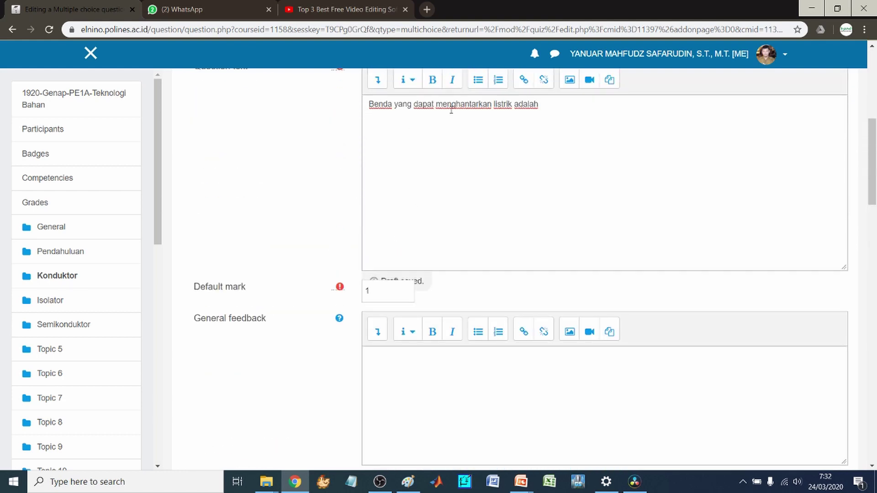
{"action": "scroll", "coordinate": [462, 198], "scroll_direction": "down", "scroll_amount": 7}
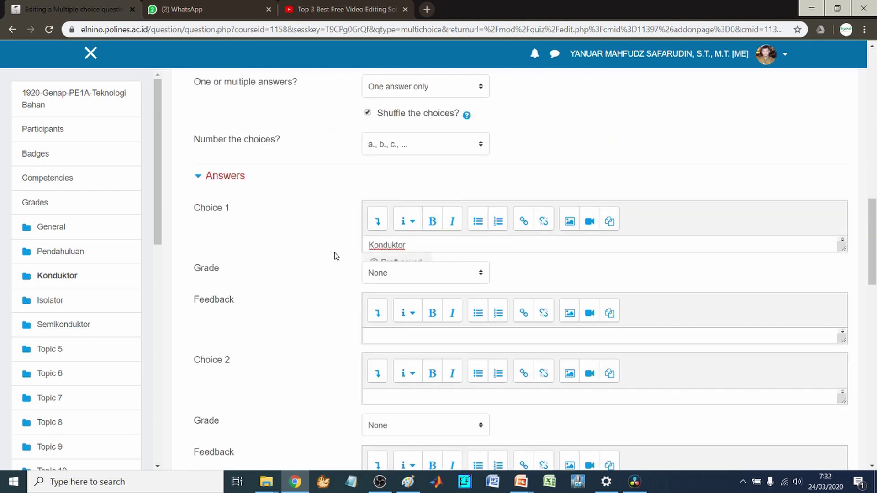
{"action": "left_click", "coordinate": [433, 274]}
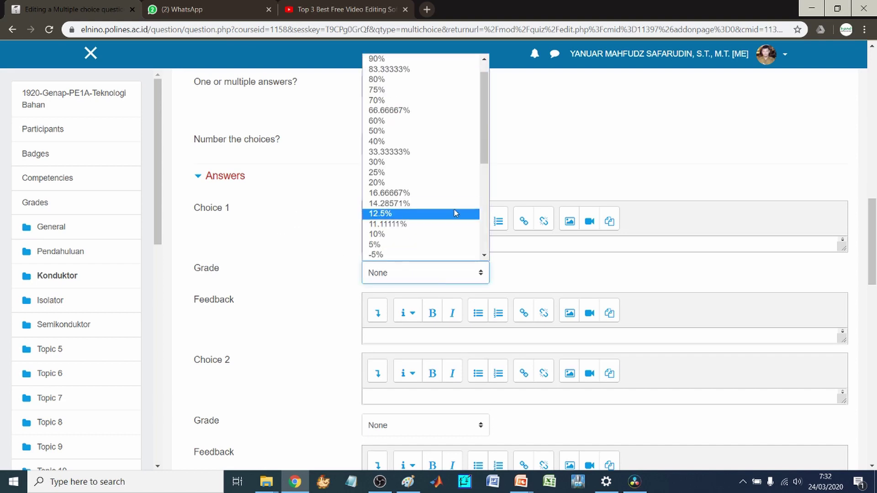
{"action": "left_click", "coordinate": [457, 69]}
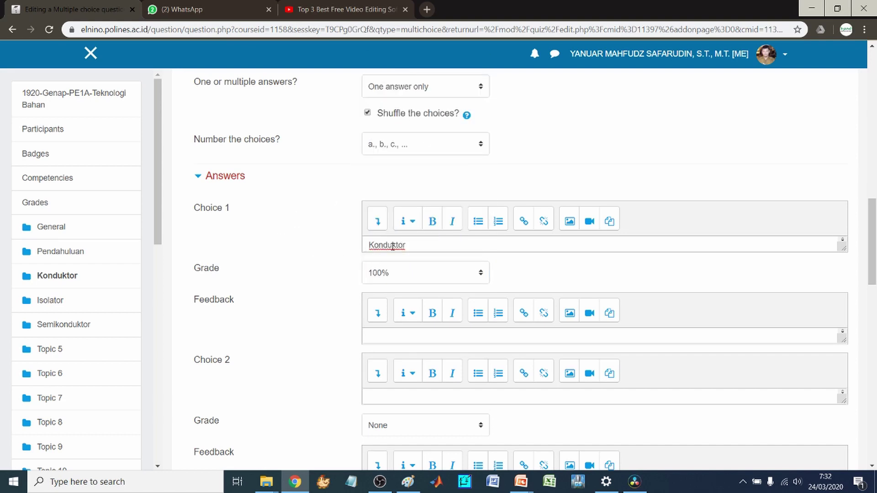
Step: Enter "Isolator" as Choice 2 and select None as its grade
{"action": "scroll", "coordinate": [304, 317], "scroll_direction": "down", "scroll_amount": 2}
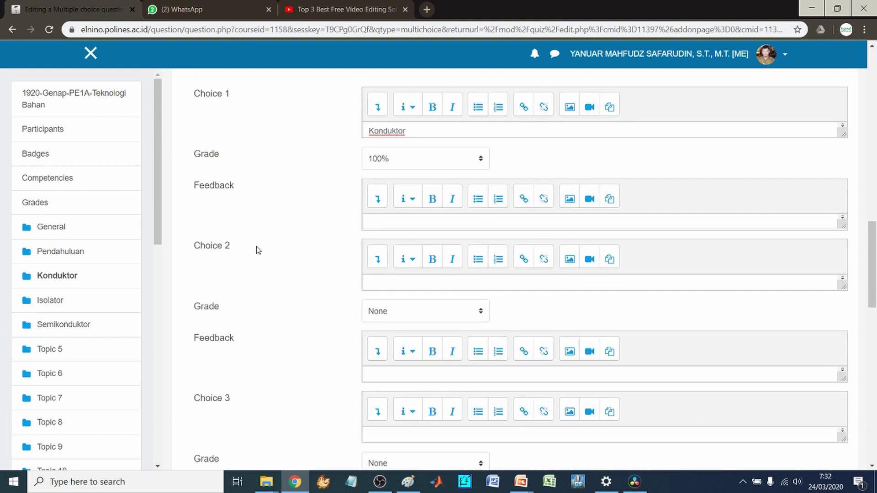
{"action": "left_click", "coordinate": [384, 278]}
{"action": "type", "text": "I"}
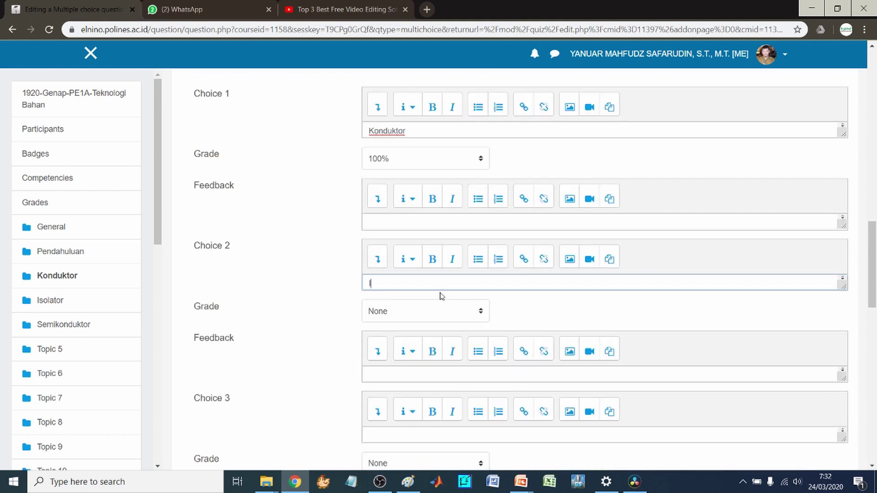
{"action": "type", "text": "solator"}
{"action": "left_click", "coordinate": [342, 300]}
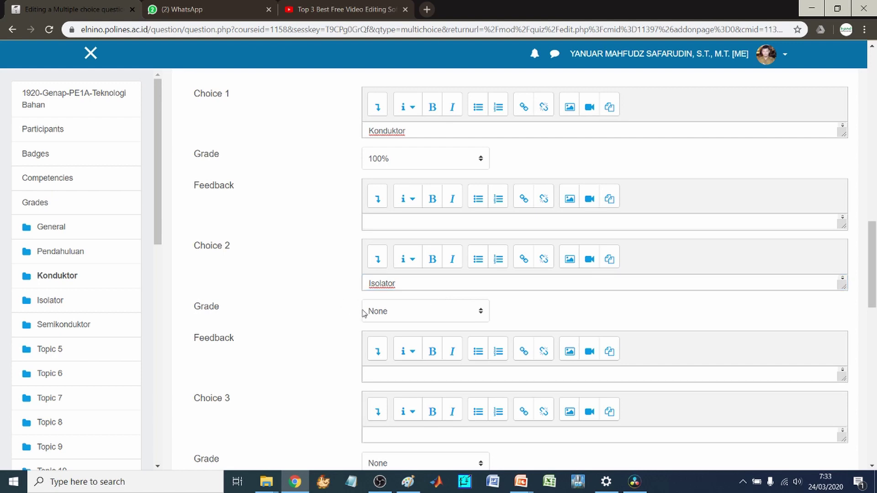
{"action": "left_click", "coordinate": [391, 314]}
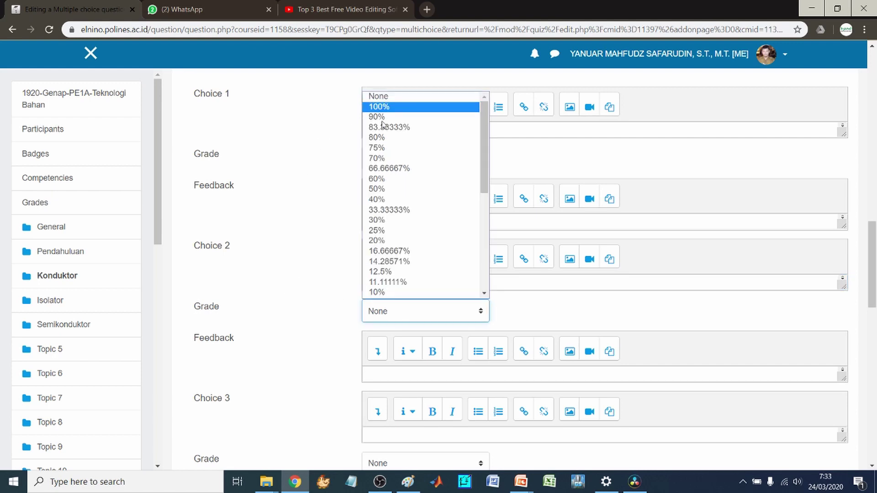
{"action": "scroll", "coordinate": [383, 124], "scroll_direction": "down", "scroll_amount": 5}
{"action": "scroll", "coordinate": [400, 185], "scroll_direction": "up", "scroll_amount": 3}
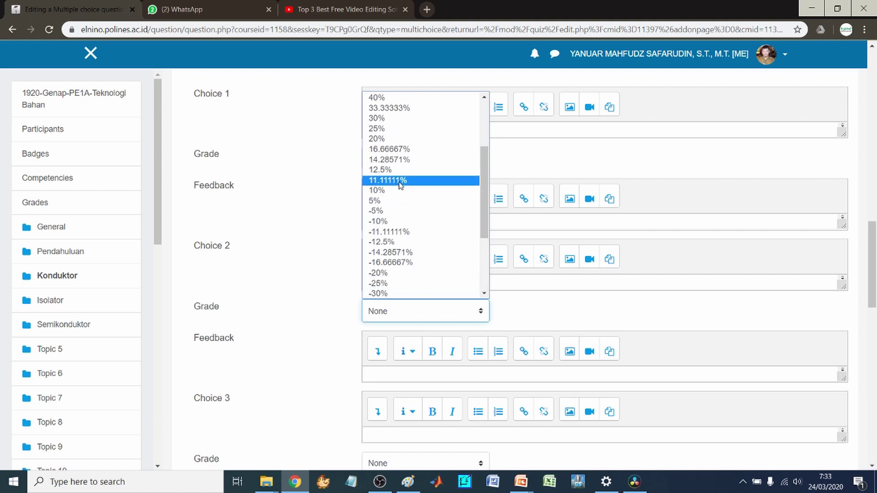
{"action": "scroll", "coordinate": [398, 182], "scroll_direction": "up", "scroll_amount": 3}
{"action": "left_click", "coordinate": [392, 97]}
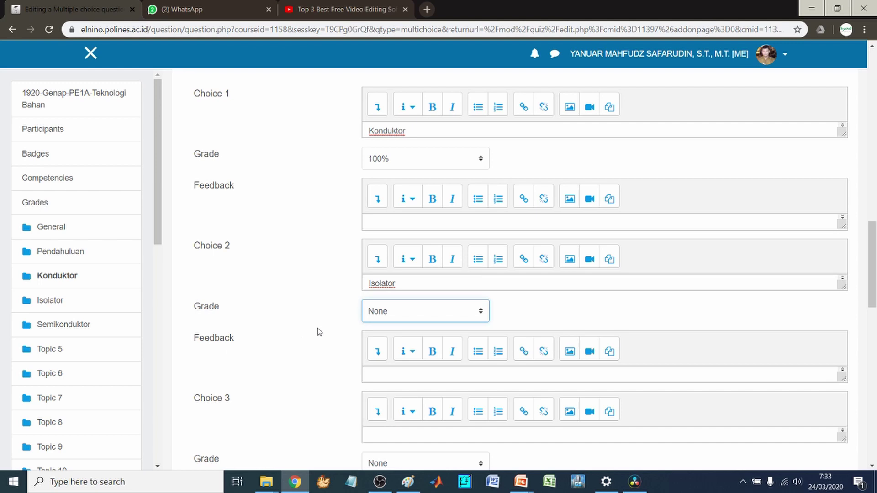
Step: Examine the positive and negative grade percentages available for Choice 2 without changing its grade
{"action": "left_click", "coordinate": [445, 311]}
{"action": "scroll", "coordinate": [410, 160], "scroll_direction": "up", "scroll_amount": 1}
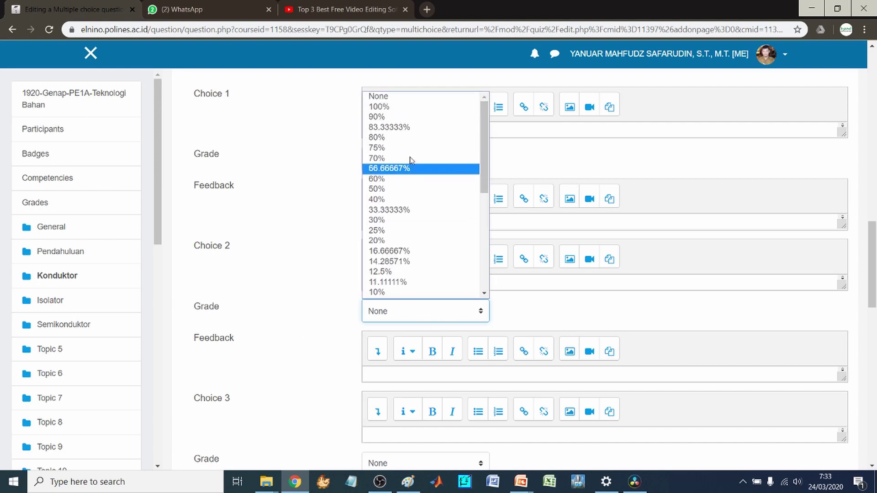
{"action": "scroll", "coordinate": [410, 159], "scroll_direction": "down", "scroll_amount": 5}
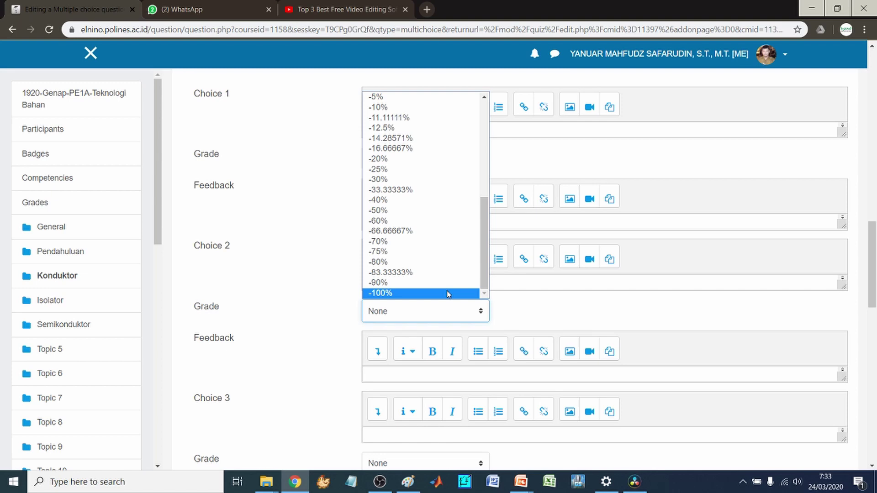
{"action": "scroll", "coordinate": [446, 290], "scroll_direction": "up", "scroll_amount": 5}
{"action": "scroll", "coordinate": [287, 305], "scroll_direction": "up", "scroll_amount": 6}
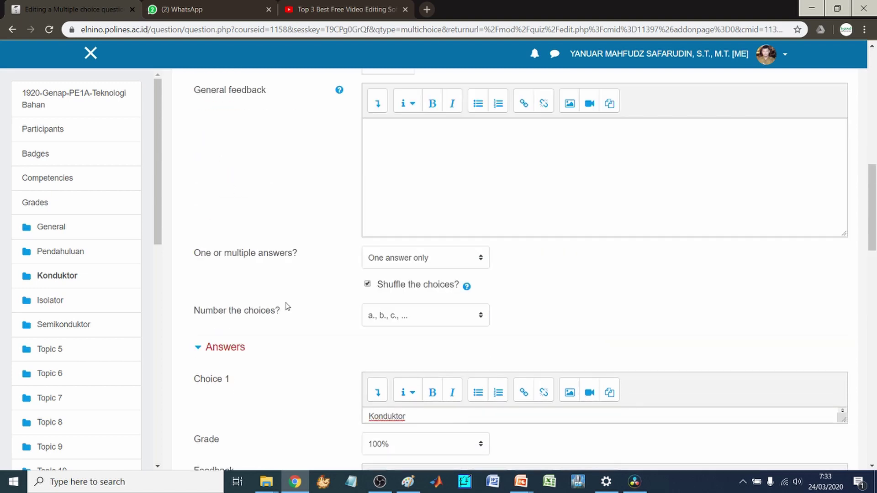
{"action": "scroll", "coordinate": [286, 305], "scroll_direction": "down", "scroll_amount": 9}
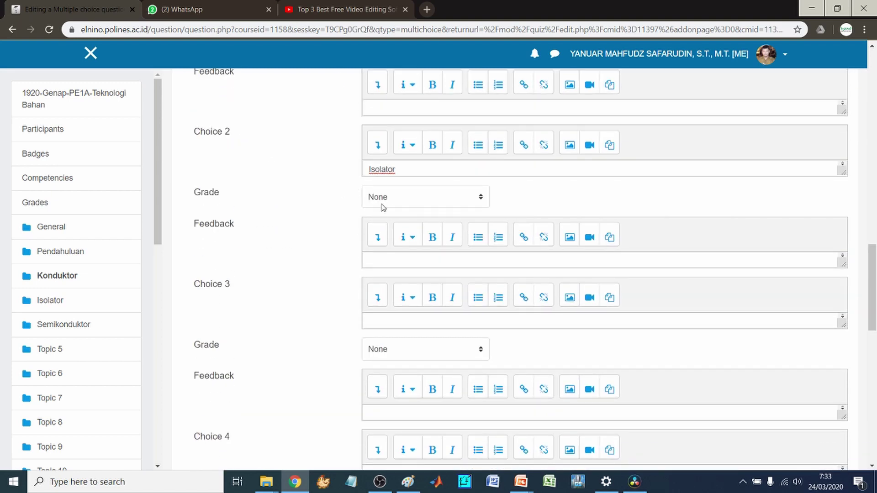
{"action": "left_click", "coordinate": [401, 196]}
{"action": "left_click", "coordinate": [288, 225]}
Step: Enter "Insulator" as Choice 3 and "Karet" as Choice 4
{"action": "left_click", "coordinate": [385, 322]}
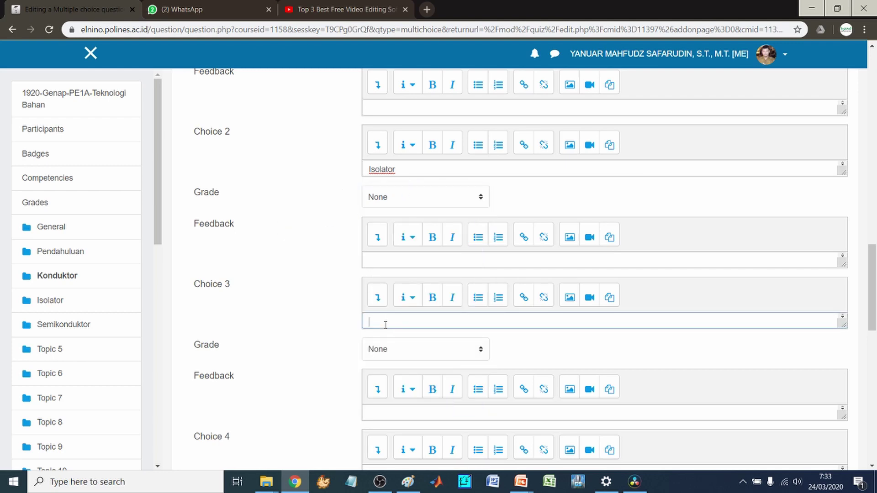
{"action": "type", "text": "Insulator"}
{"action": "scroll", "coordinate": [232, 303], "scroll_direction": "down", "scroll_amount": 3}
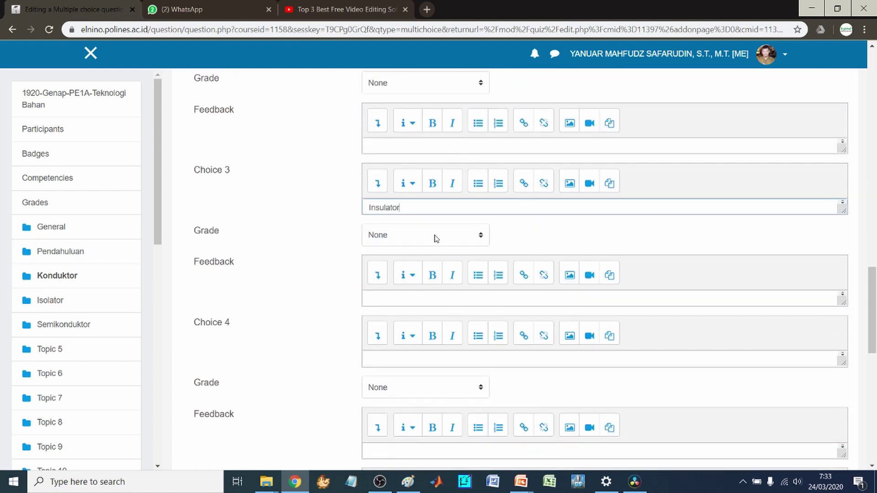
{"action": "left_click", "coordinate": [371, 361]}
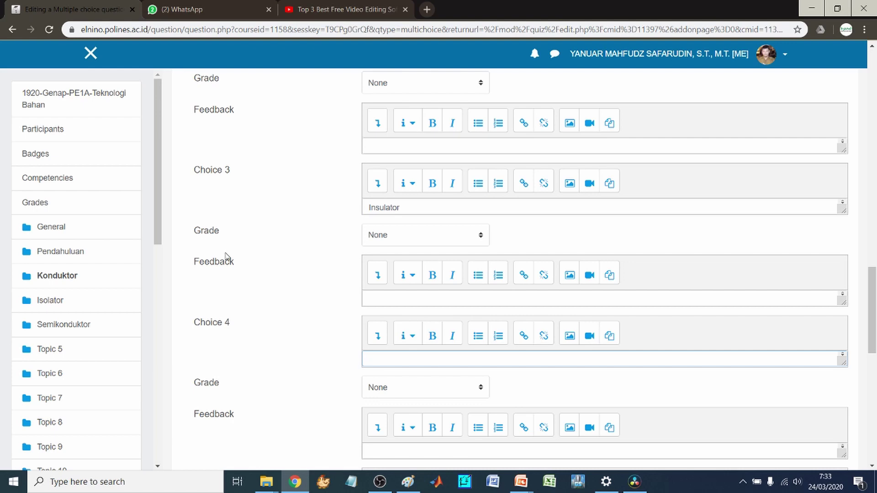
{"action": "type", "text": "Karet"}
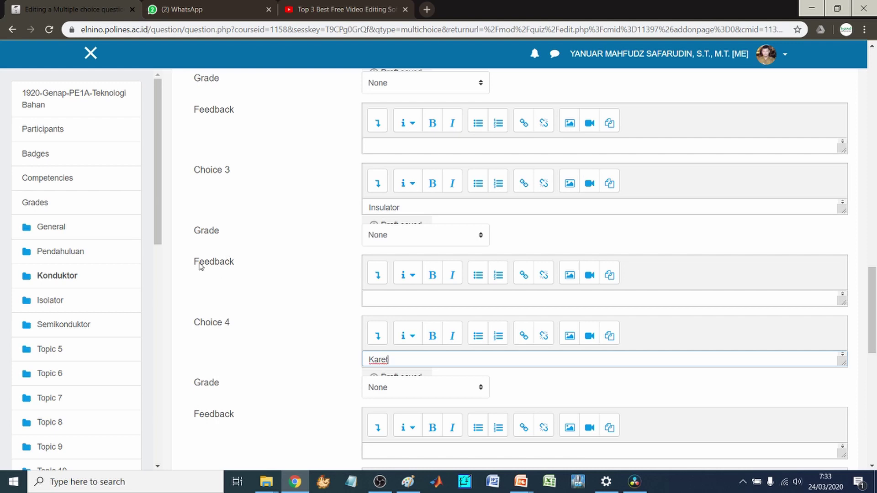
Step: Save the Pertanyaan 1 question with Choice 5 left blank, and look over its answer choices and grades
{"action": "scroll", "coordinate": [274, 265], "scroll_direction": "down", "scroll_amount": 6}
{"action": "scroll", "coordinate": [267, 340], "scroll_direction": "down", "scroll_amount": 1}
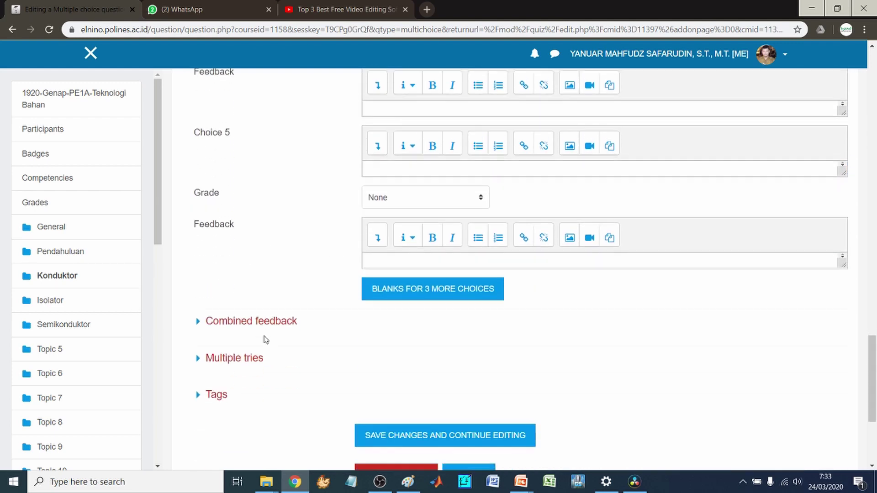
{"action": "scroll", "coordinate": [210, 304], "scroll_direction": "down", "scroll_amount": 3}
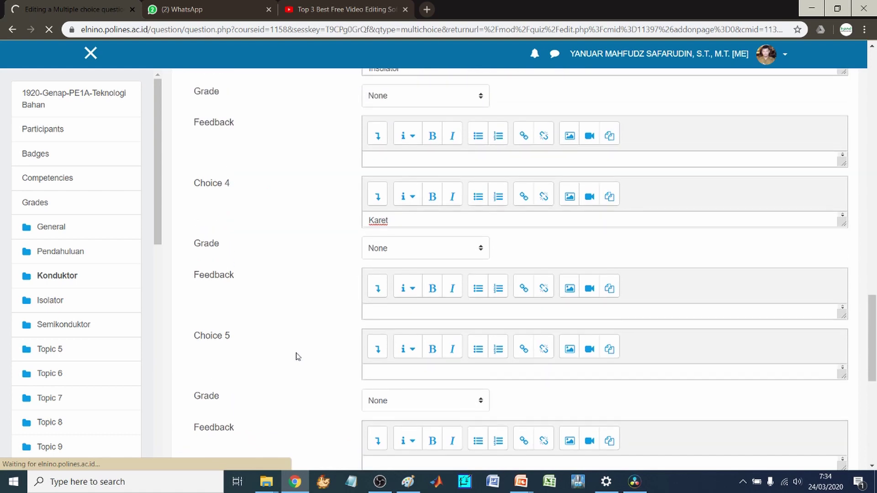
{"action": "scroll", "coordinate": [348, 323], "scroll_direction": "up", "scroll_amount": 5}
{"action": "scroll", "coordinate": [385, 204], "scroll_direction": "up", "scroll_amount": 4}
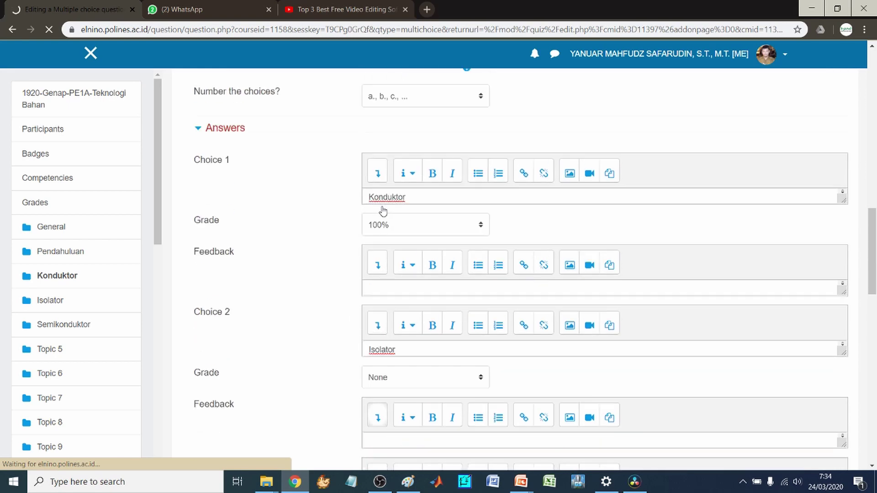
Step: Review the shuffle and numbering options and the answer choices in the Pertanyaan 1 question form
{"action": "scroll", "coordinate": [383, 210], "scroll_direction": "up", "scroll_amount": 3}
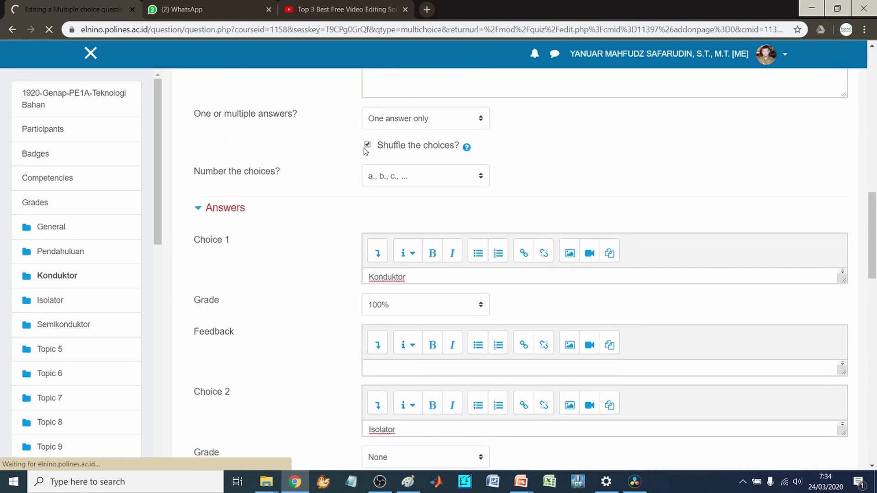
{"action": "scroll", "coordinate": [464, 176], "scroll_direction": "down", "scroll_amount": 4}
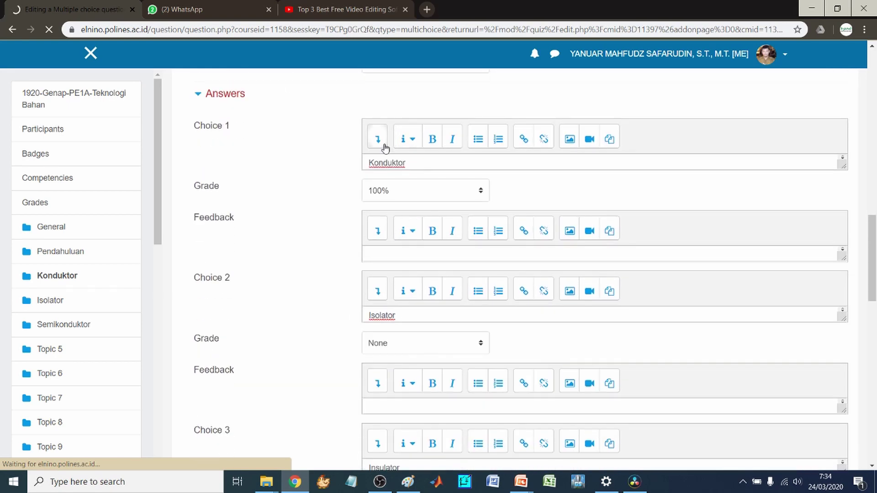
{"action": "scroll", "coordinate": [395, 158], "scroll_direction": "down", "scroll_amount": 1}
{"action": "scroll", "coordinate": [354, 245], "scroll_direction": "up", "scroll_amount": 2}
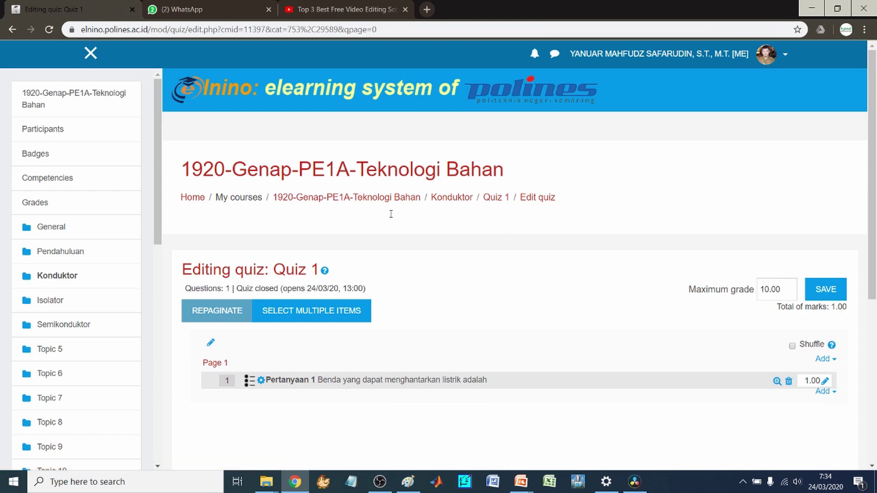
Step: Open the settings of Pertanyaan 1 from the Quiz 1 question list, look them over, and return to the quiz editing page
{"action": "scroll", "coordinate": [499, 327], "scroll_direction": "down", "scroll_amount": 1}
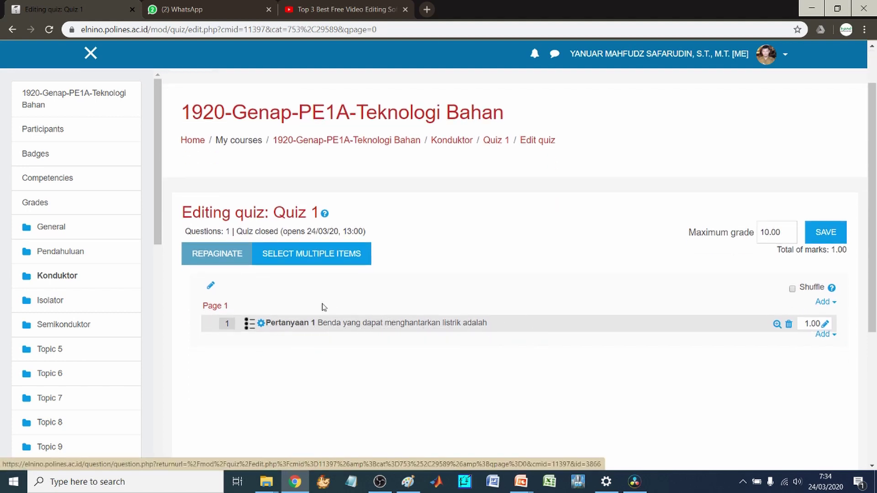
{"action": "left_click", "coordinate": [260, 327]}
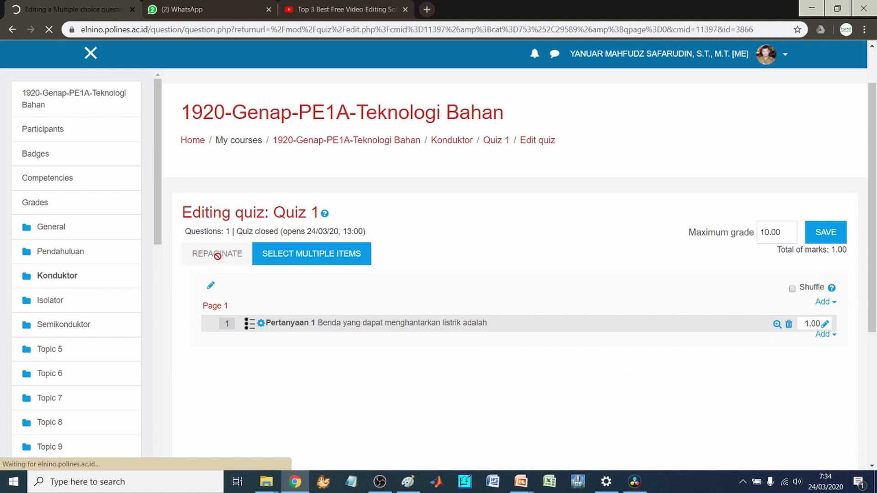
{"action": "scroll", "coordinate": [291, 307], "scroll_direction": "down", "scroll_amount": 5}
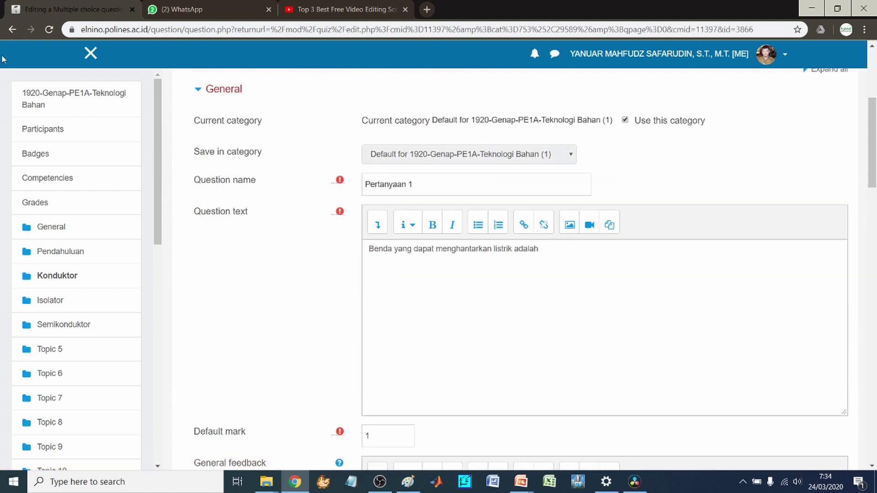
{"action": "left_click", "coordinate": [11, 30]}
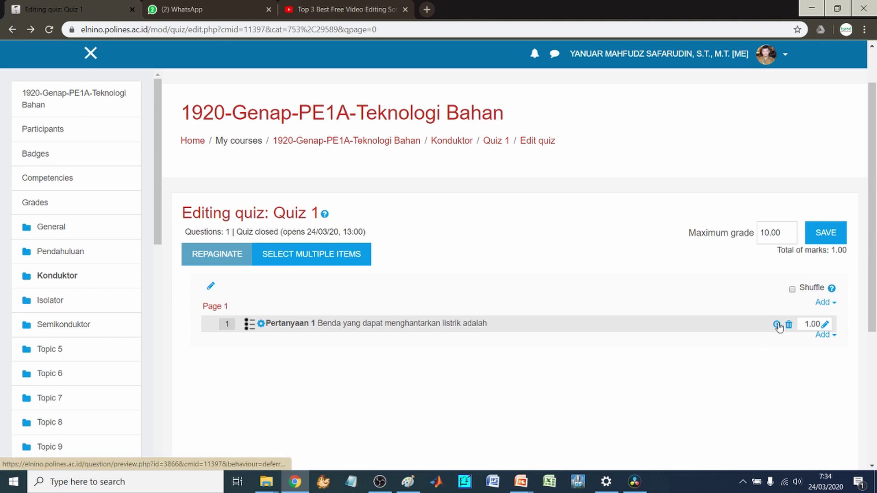
Step: Preview Pertanyaan 1 several times to compare the order of its answer choices, closing each preview
{"action": "left_click", "coordinate": [777, 324]}
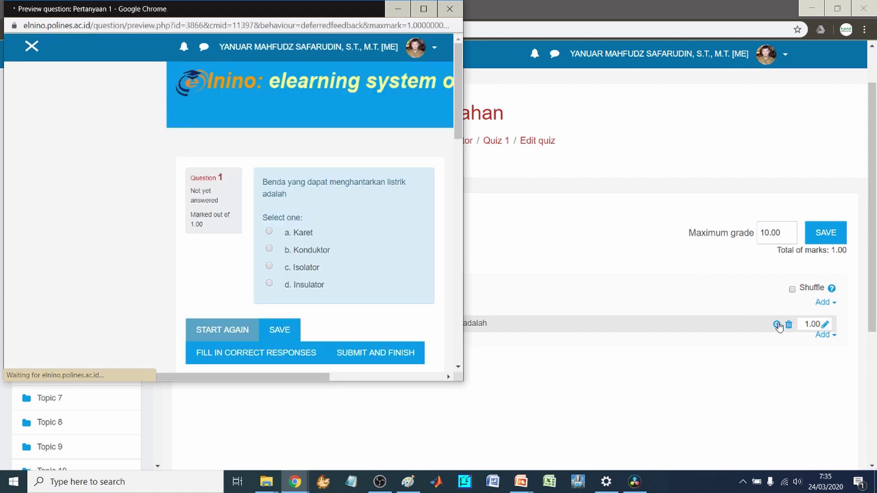
{"action": "left_click", "coordinate": [408, 3]}
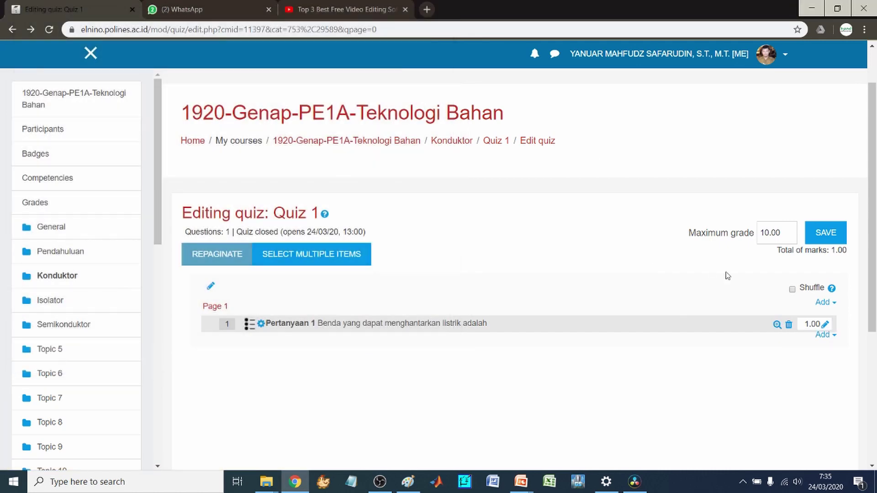
{"action": "left_click", "coordinate": [776, 324]}
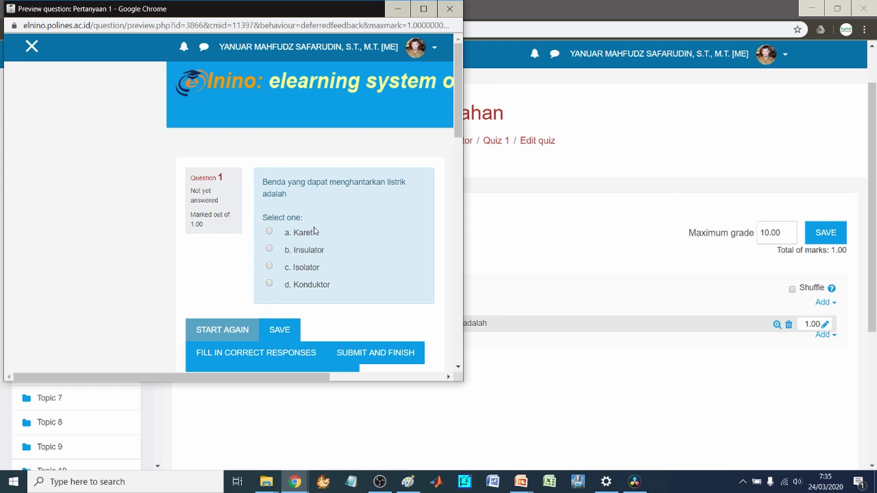
{"action": "left_click", "coordinate": [446, 13]}
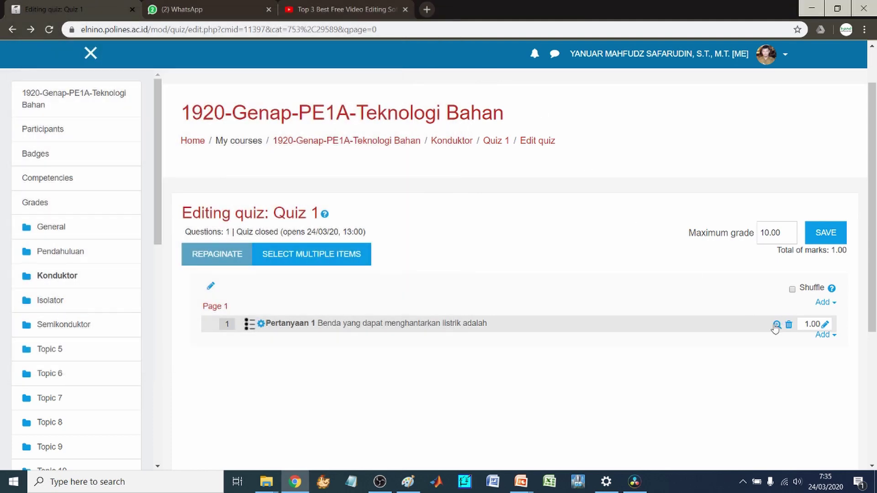
{"action": "left_click", "coordinate": [776, 326]}
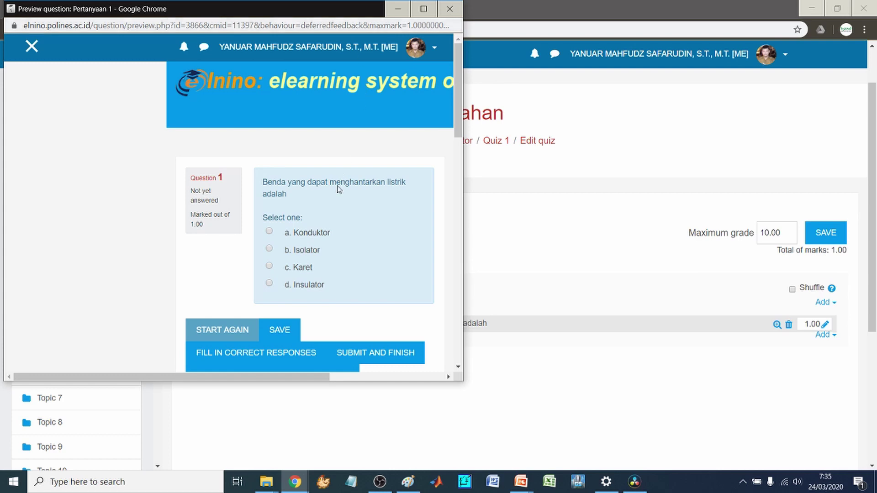
{"action": "left_click", "coordinate": [450, 13]}
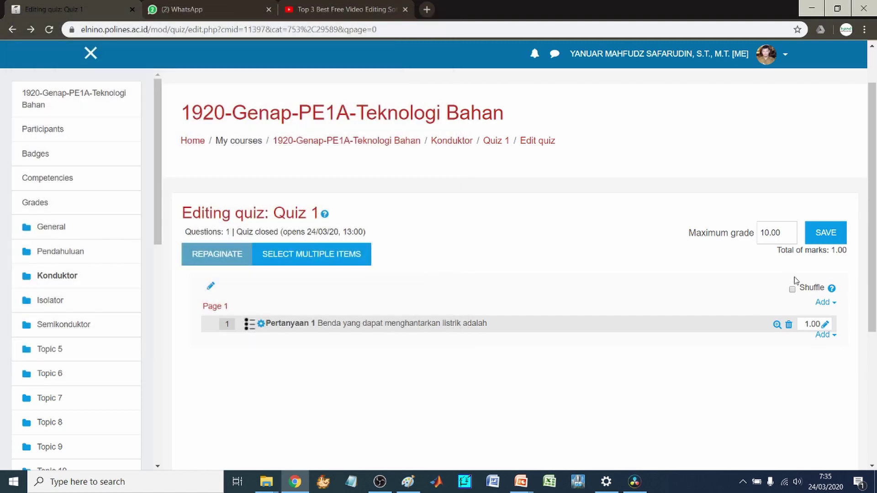
{"action": "left_click", "coordinate": [777, 325]}
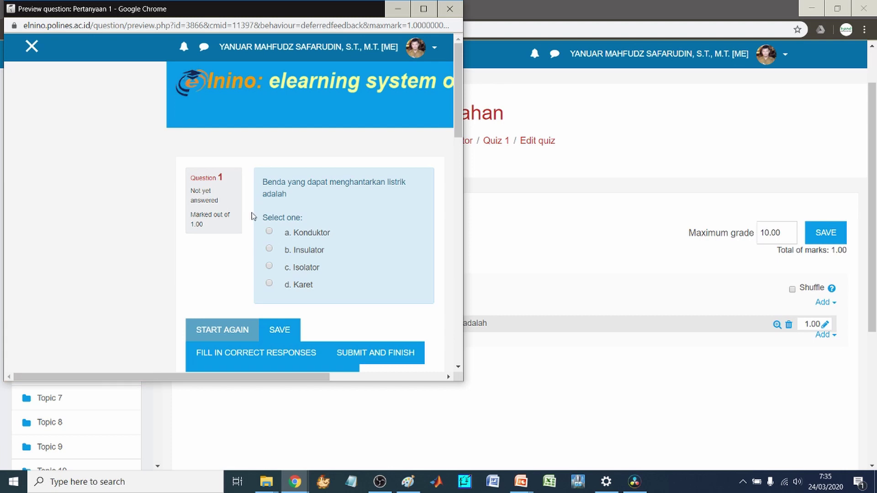
{"action": "left_click", "coordinate": [449, 9]}
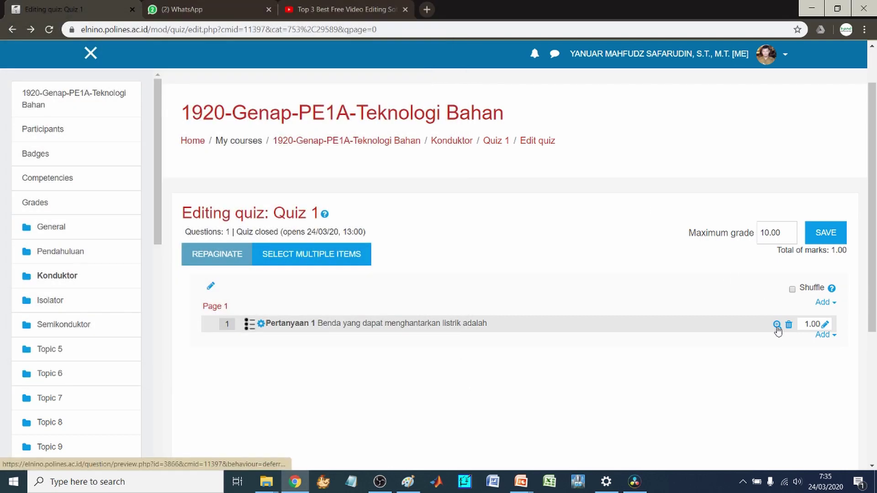
{"action": "left_click", "coordinate": [776, 325]}
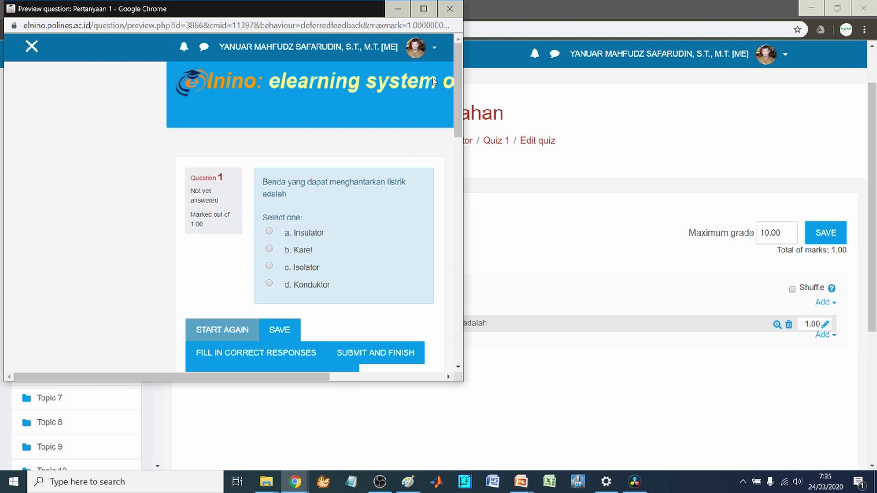
{"action": "left_click", "coordinate": [448, 10]}
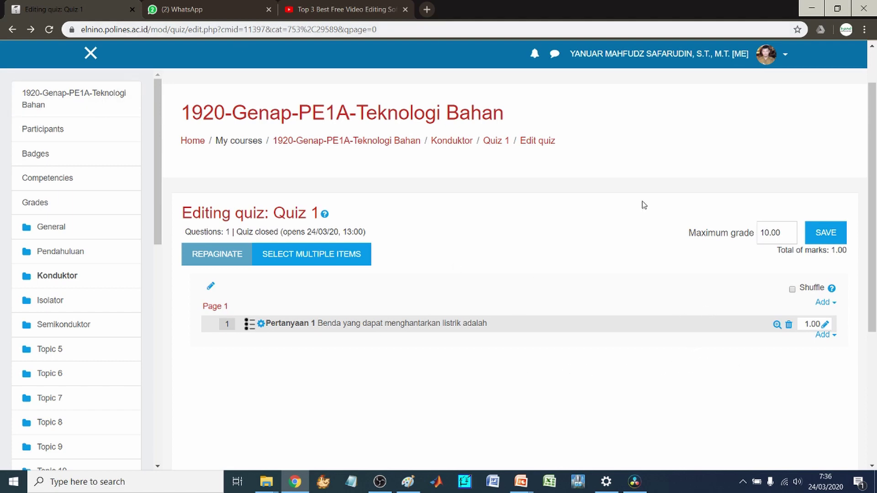
Step: Set the maximum grade of Quiz 1 to 100.00 and save it
{"action": "left_click", "coordinate": [768, 233]}
{"action": "type", "text": "0"}
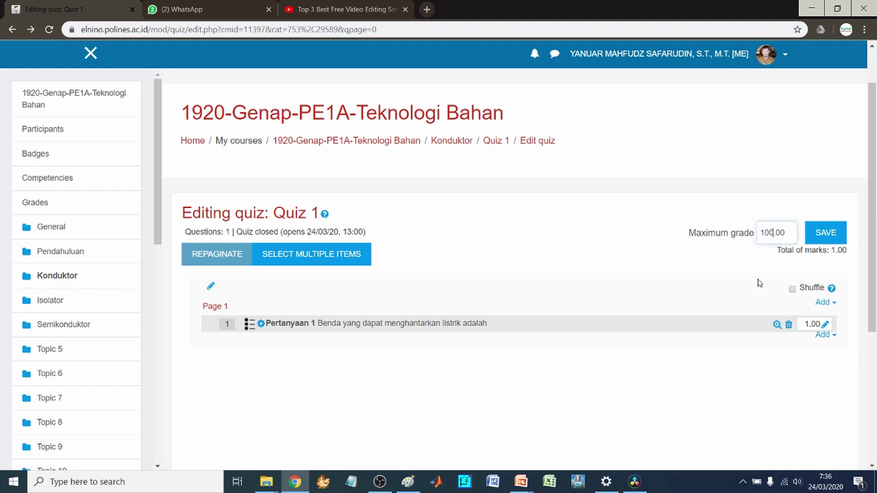
{"action": "left_click", "coordinate": [822, 233]}
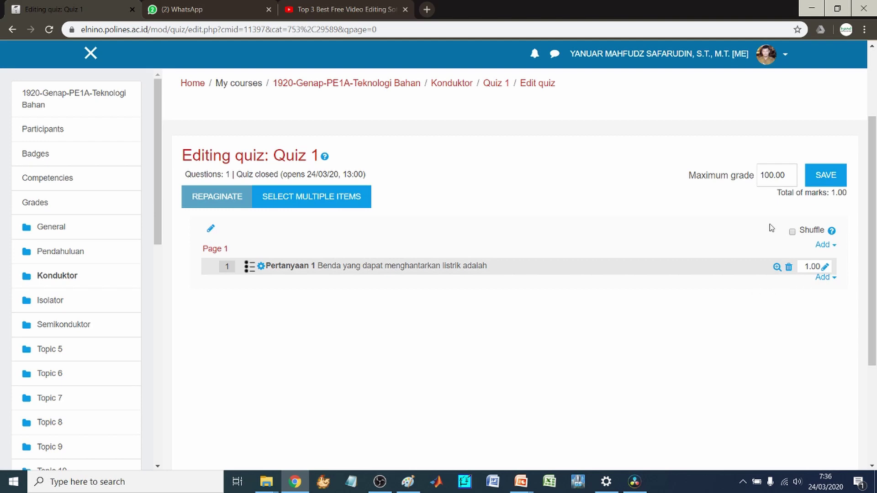
{"action": "left_click", "coordinate": [808, 266]}
{"action": "left_click", "coordinate": [824, 268]}
{"action": "left_click", "coordinate": [809, 266]}
{"action": "double_click", "coordinate": [811, 267]}
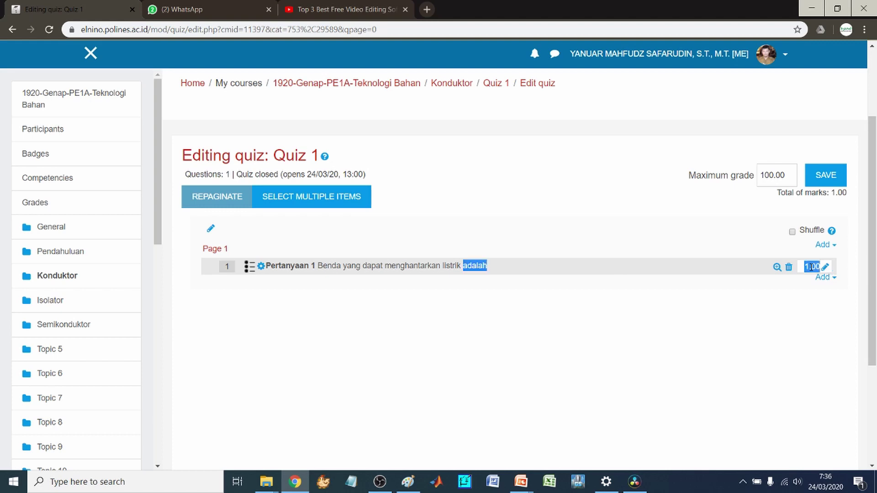
{"action": "left_click", "coordinate": [810, 267]}
{"action": "left_click_drag", "start_coordinate": [808, 267], "coordinate": [800, 271]}
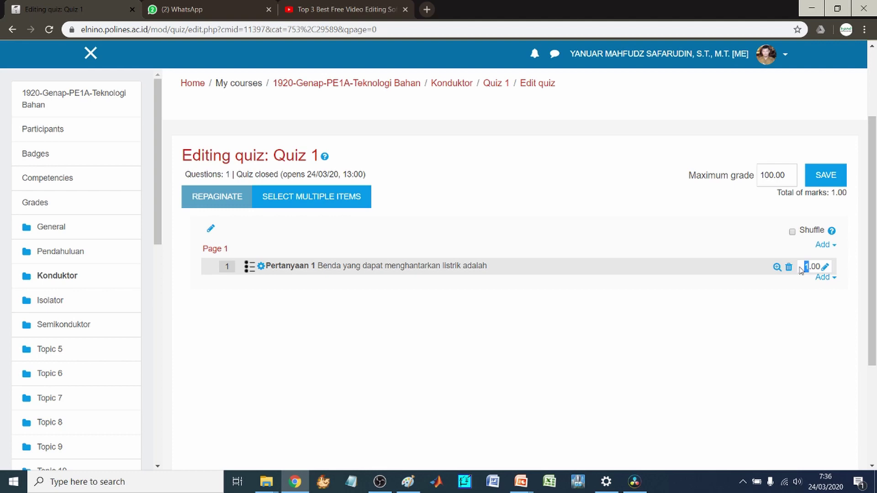
{"action": "left_click", "coordinate": [734, 209]}
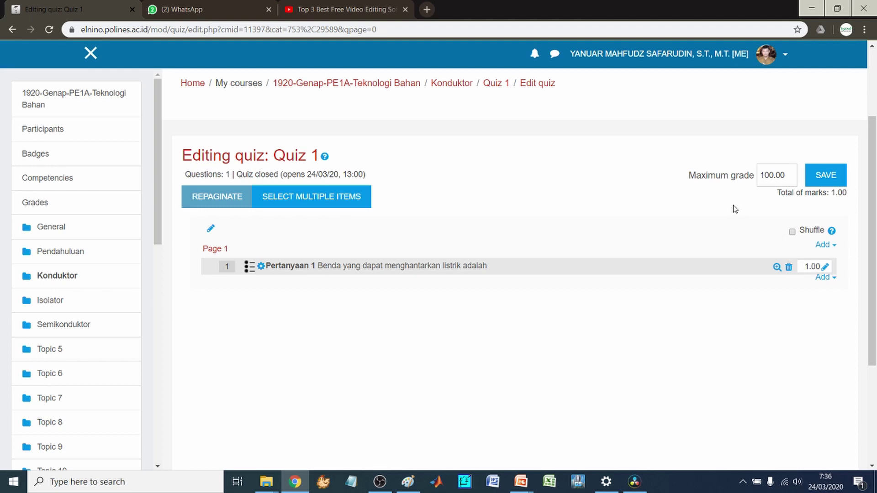
Step: Reload the quiz editing page and set the mark of Pertanyaan 1 to 5
{"action": "double_click", "coordinate": [824, 275]}
{"action": "left_click", "coordinate": [48, 30]}
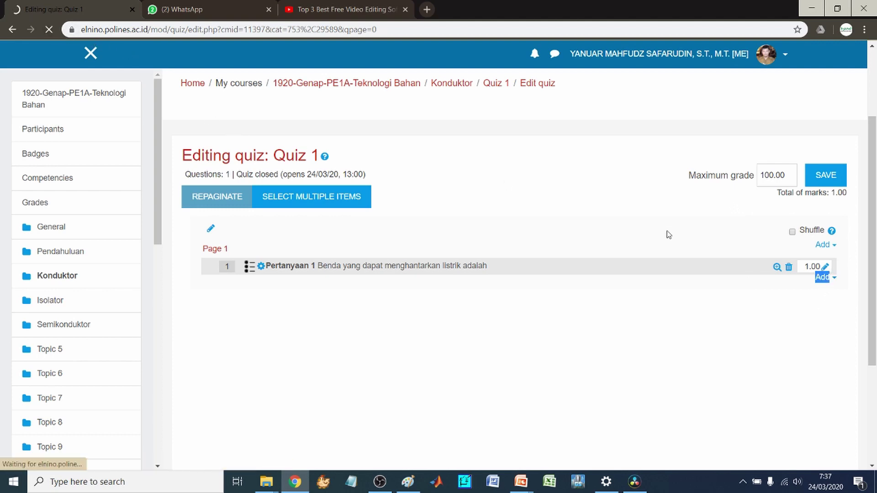
{"action": "left_click", "coordinate": [826, 269]}
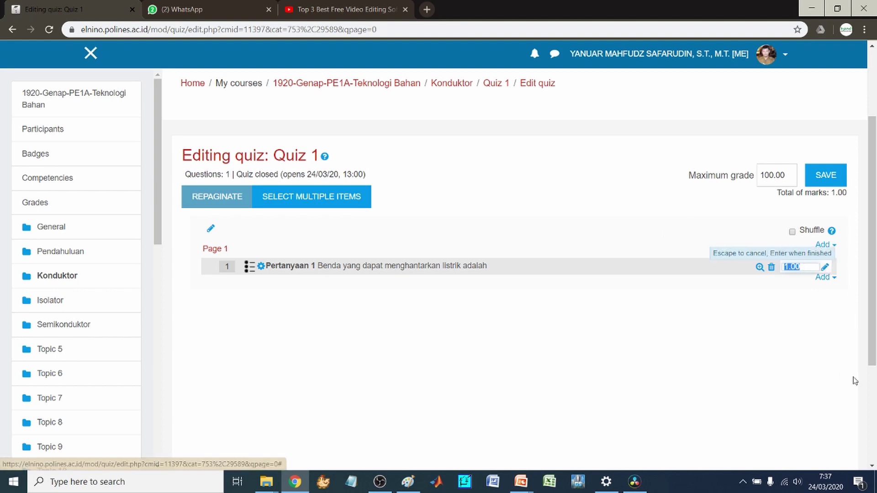
{"action": "type", "text": "5"}
{"action": "key", "text": "Return"}
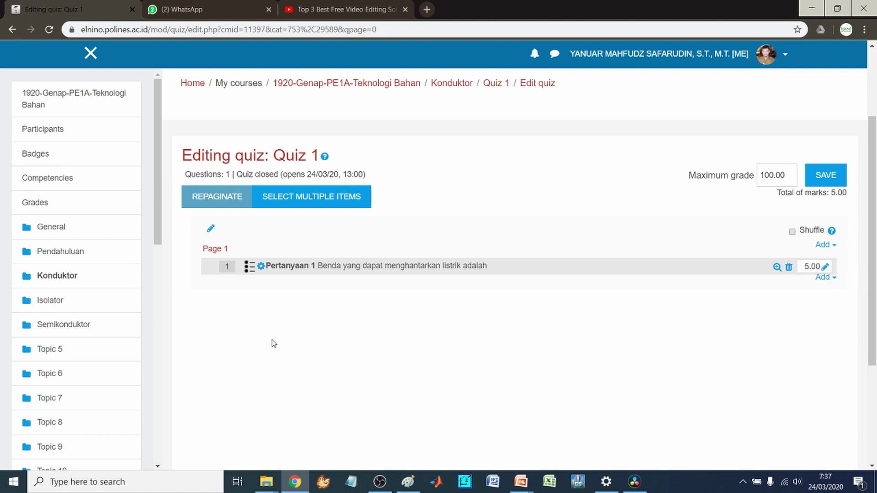
{"action": "left_click", "coordinate": [832, 278]}
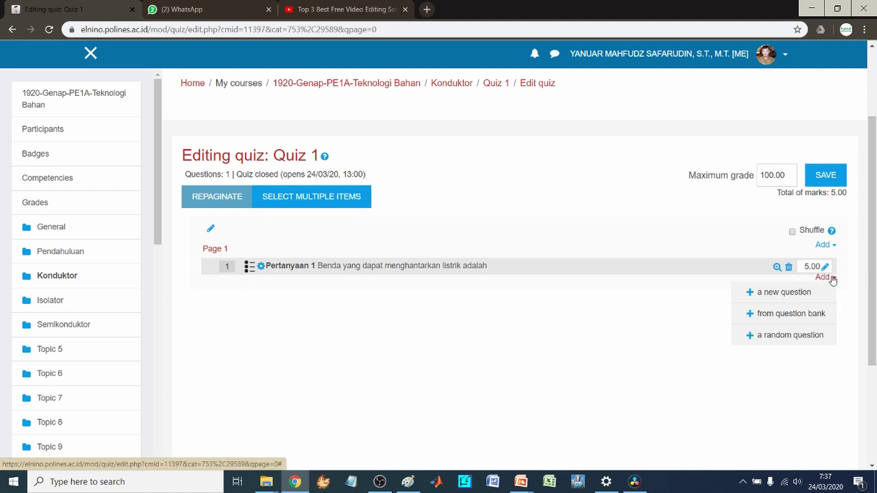
{"action": "left_click", "coordinate": [717, 292]}
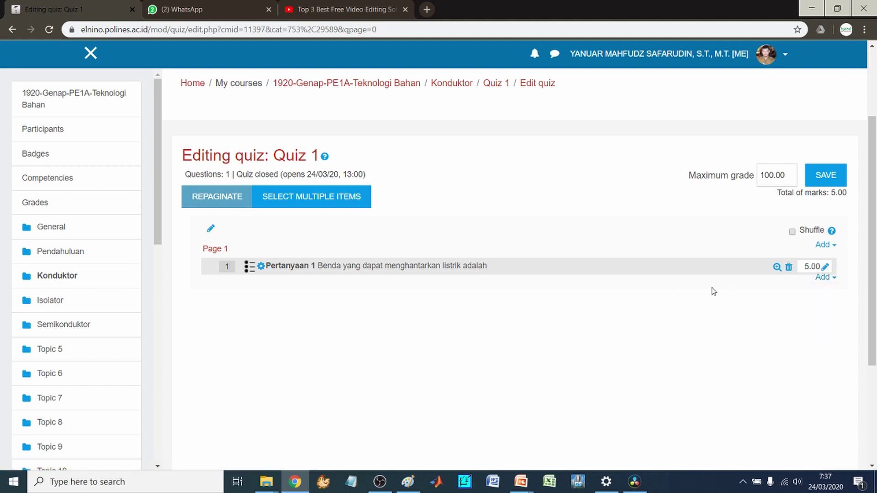
{"action": "right_click", "coordinate": [250, 266]}
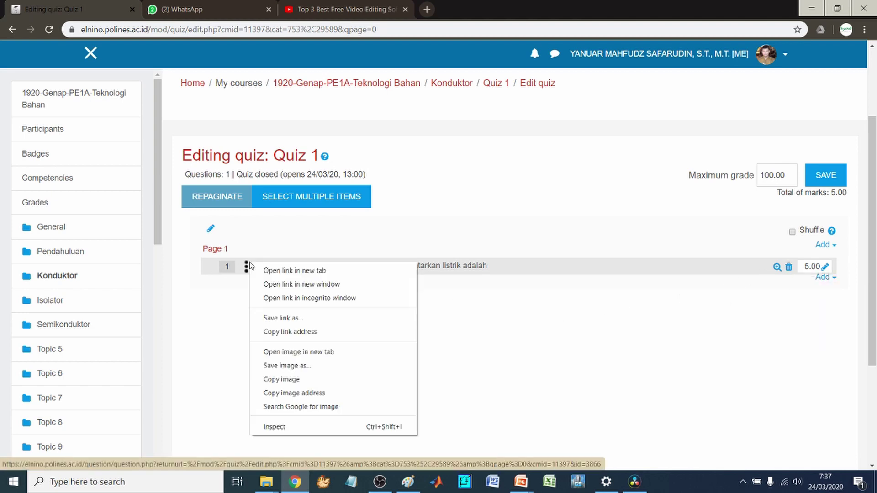
{"action": "left_click", "coordinate": [220, 279]}
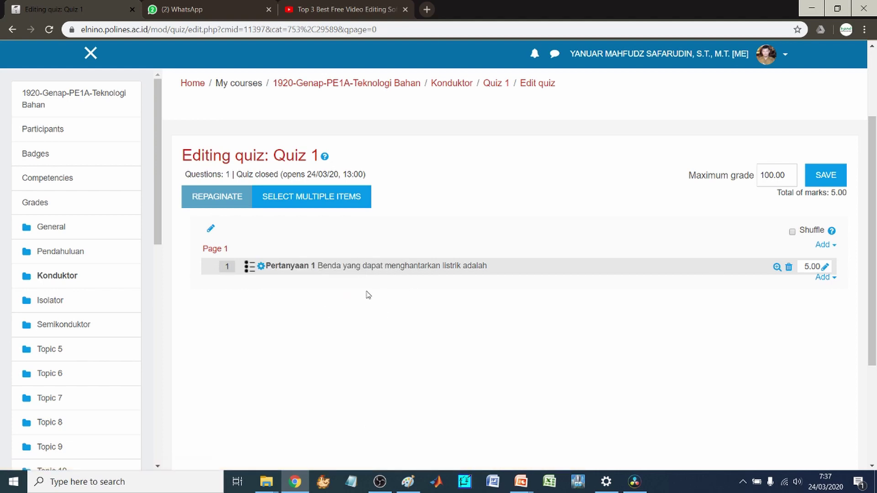
{"action": "scroll", "coordinate": [370, 299], "scroll_direction": "down", "scroll_amount": 2}
{"action": "scroll", "coordinate": [377, 309], "scroll_direction": "up", "scroll_amount": 2}
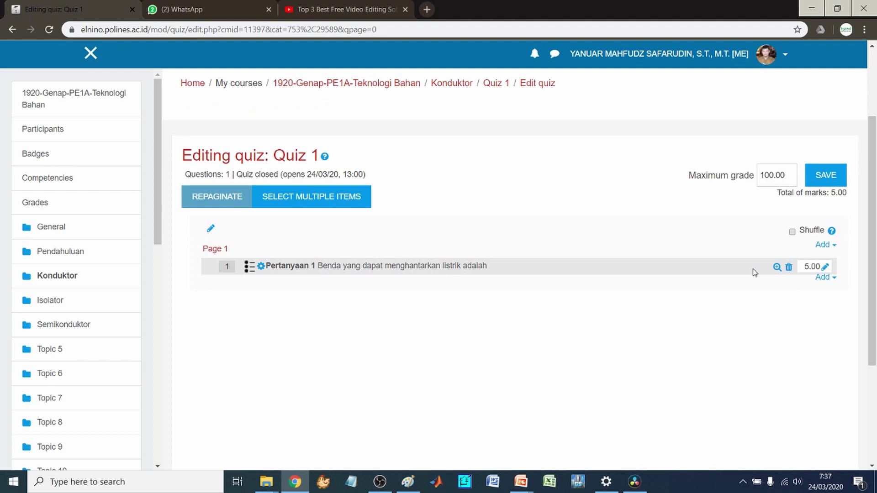
Step: Look through the question types available for a new question in Quiz 1 without adding one
{"action": "left_click", "coordinate": [824, 278]}
{"action": "left_click", "coordinate": [818, 294]}
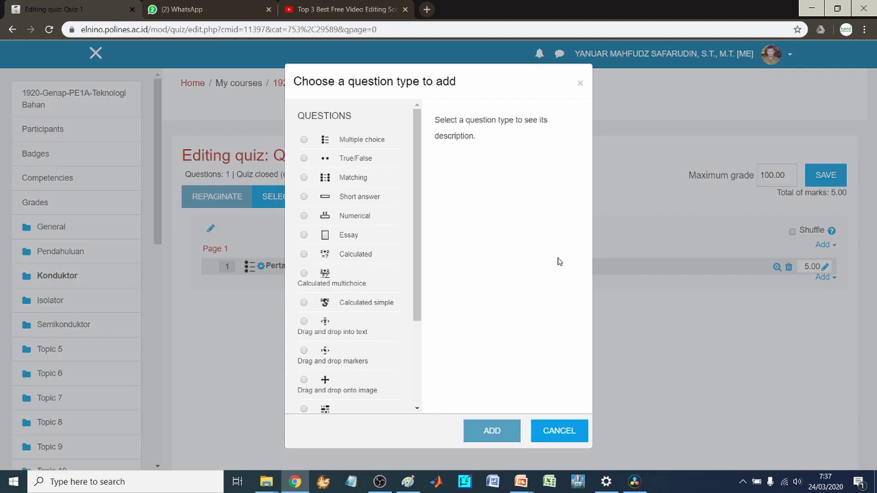
{"action": "scroll", "coordinate": [364, 214], "scroll_direction": "down", "scroll_amount": 5}
{"action": "scroll", "coordinate": [371, 192], "scroll_direction": "up", "scroll_amount": 5}
{"action": "left_click", "coordinate": [579, 84]}
{"action": "scroll", "coordinate": [756, 269], "scroll_direction": "down", "scroll_amount": 3}
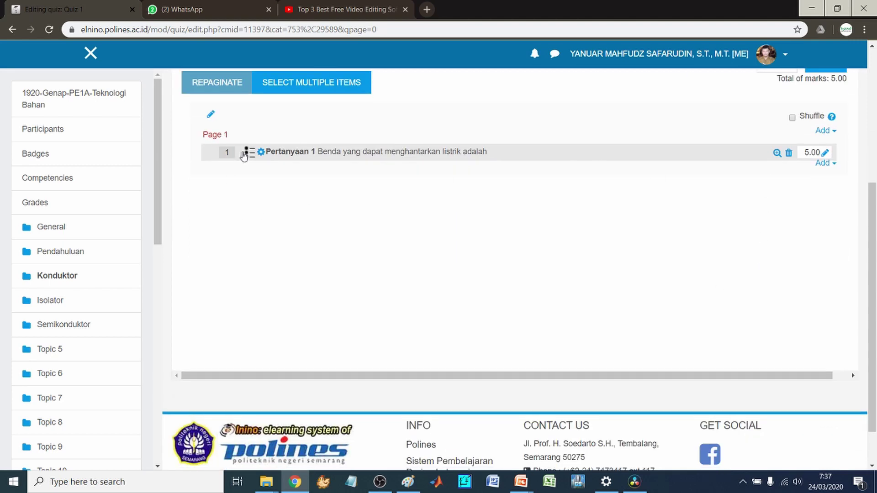
{"action": "scroll", "coordinate": [358, 309], "scroll_direction": "up", "scroll_amount": 3}
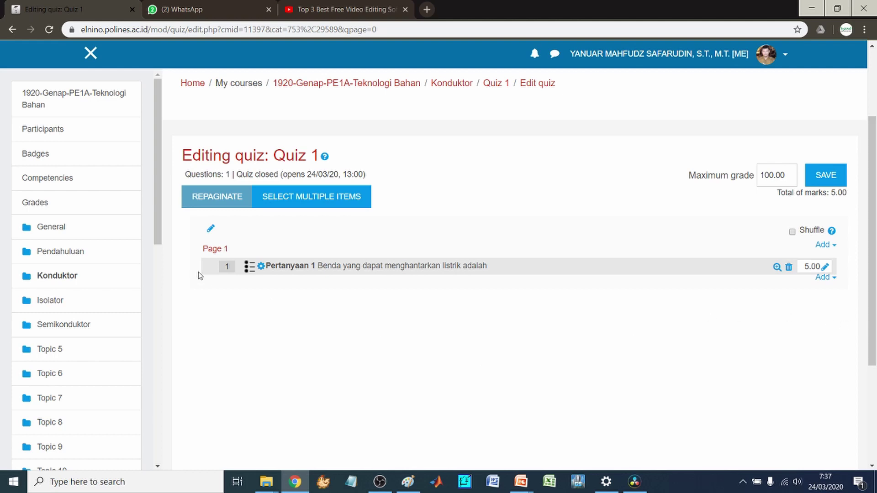
{"action": "scroll", "coordinate": [200, 276], "scroll_direction": "down", "scroll_amount": 3}
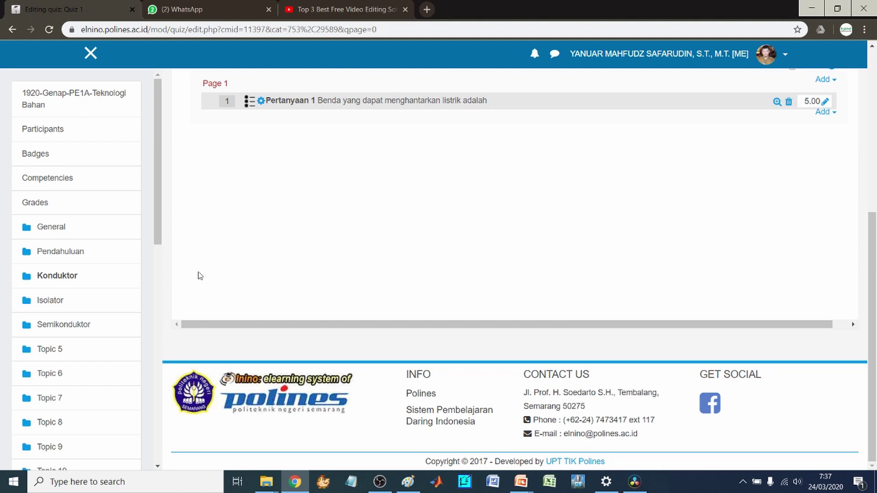
{"action": "scroll", "coordinate": [197, 275], "scroll_direction": "up", "scroll_amount": 3}
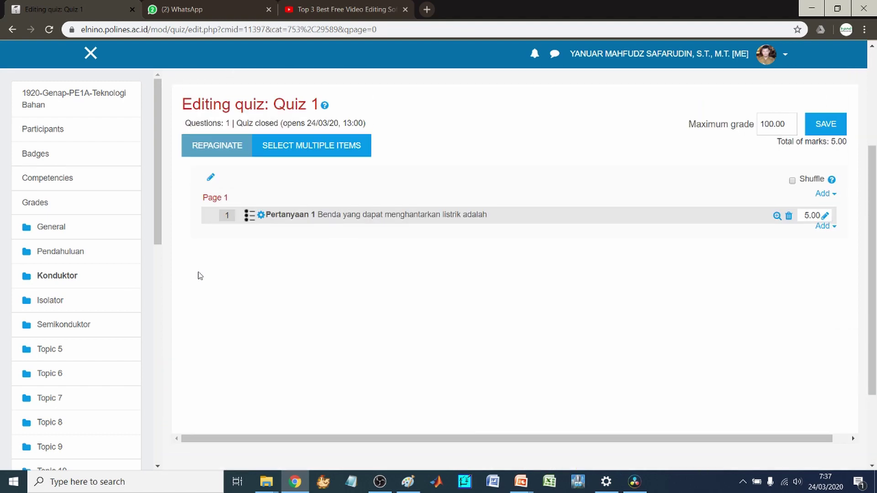
Step: Switch to 1.pptx in PowerPoint, review the tutorial topics on the Konten slide, and minimize the presentation
{"action": "scroll", "coordinate": [198, 276], "scroll_direction": "up", "scroll_amount": 2}
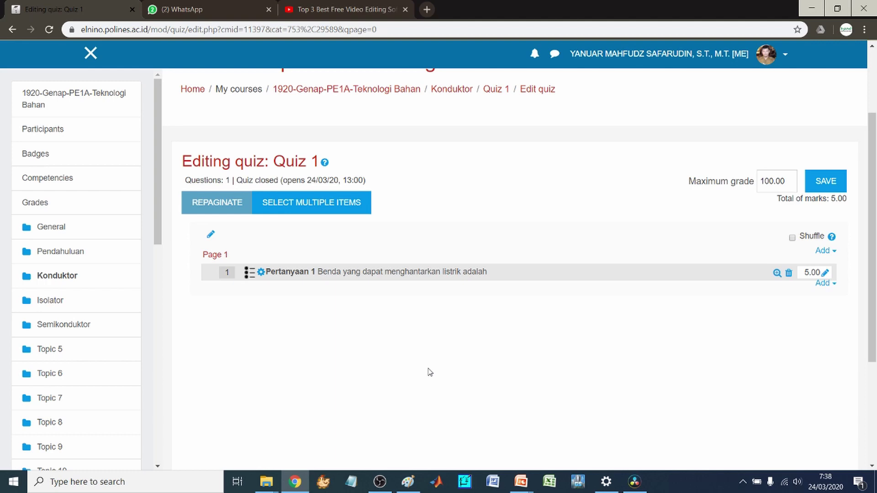
{"action": "left_click", "coordinate": [521, 479]}
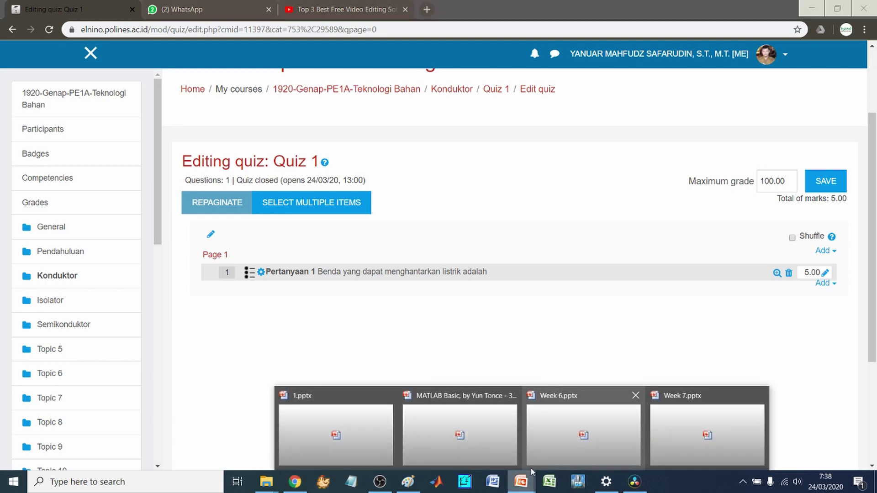
{"action": "left_click", "coordinate": [358, 435]}
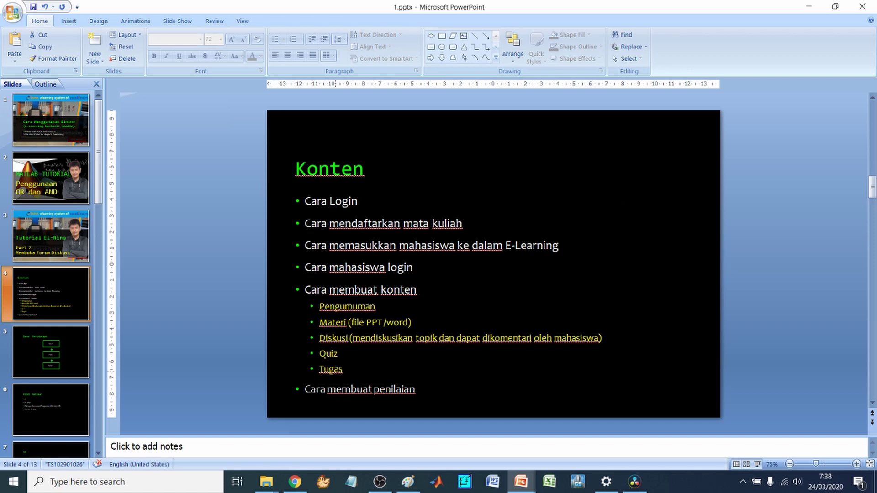
{"action": "left_click", "coordinate": [336, 371]}
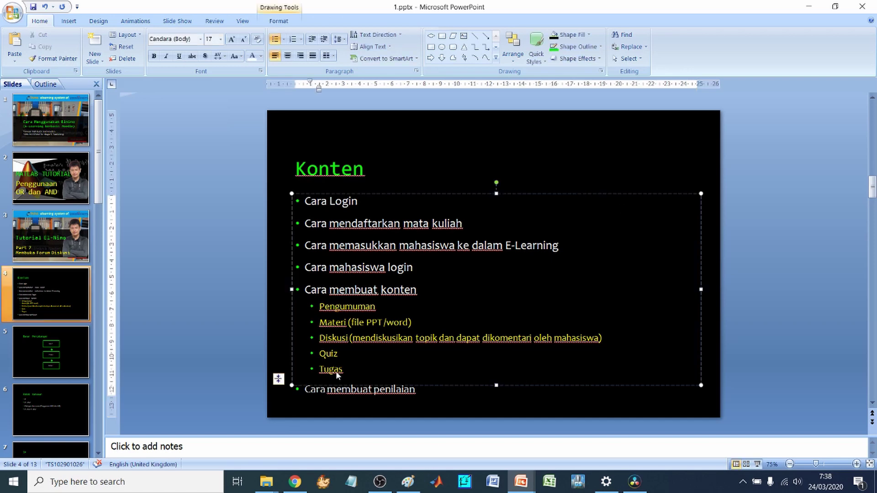
{"action": "left_click", "coordinate": [202, 346]}
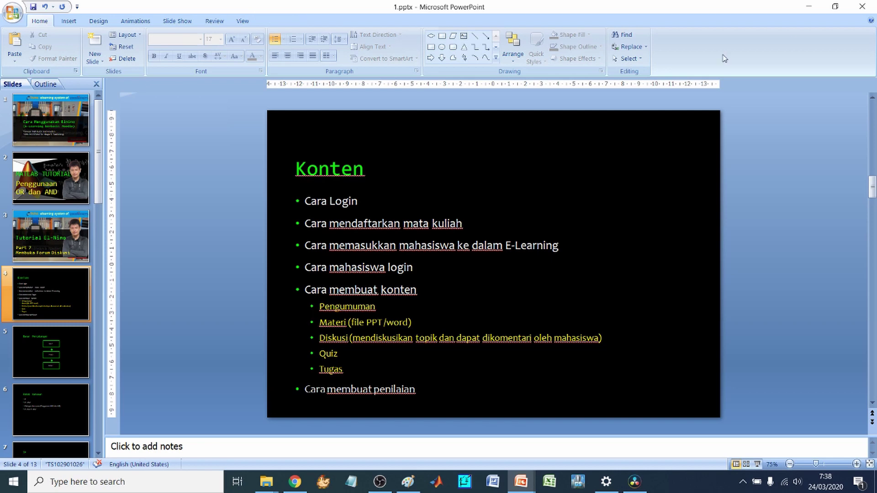
{"action": "left_click", "coordinate": [806, 5]}
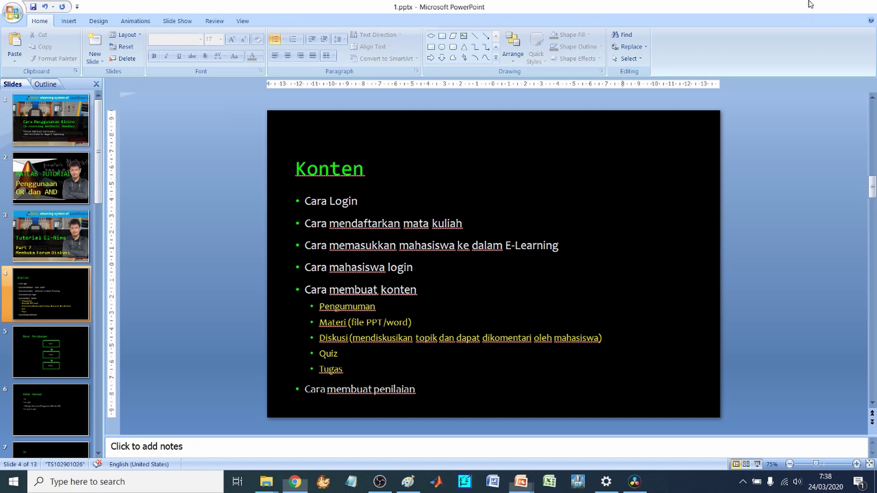